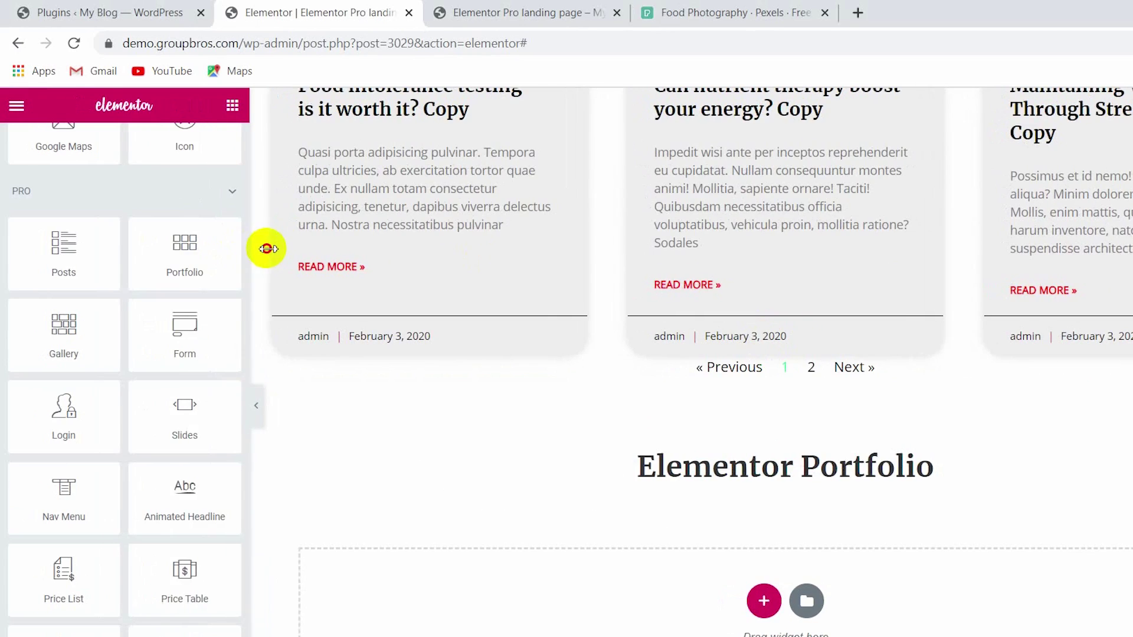
# - Add a Portfolio widget directly below the Elementor Portfolio heading
pyautogui.moveTo(197, 252); pyautogui.dragTo(683, 487)
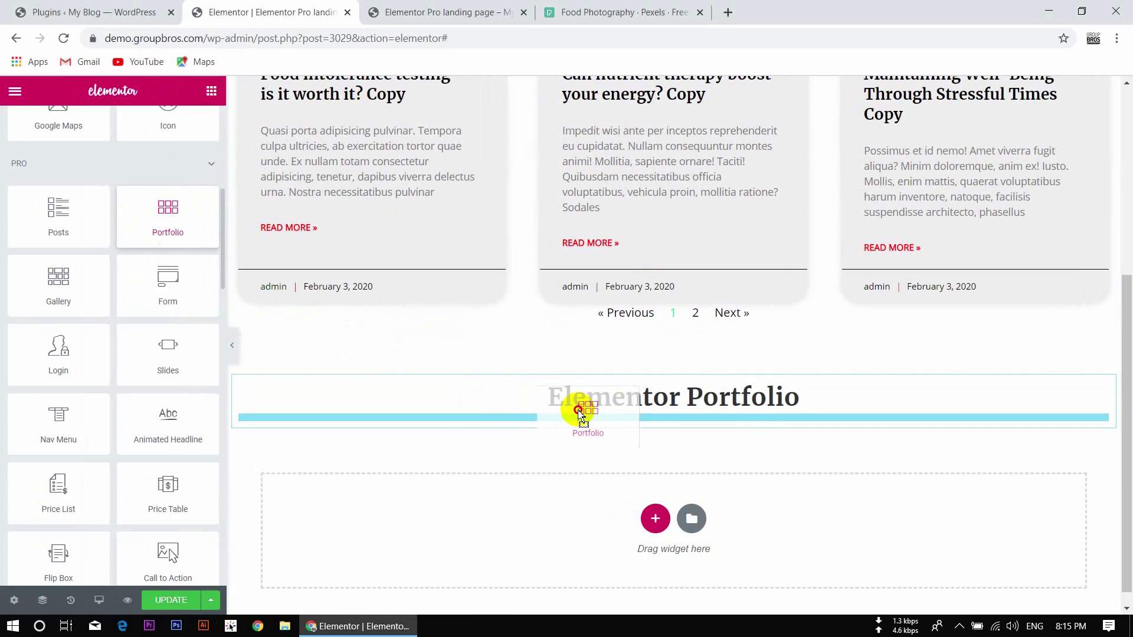
pyautogui.moveTo(579, 411); pyautogui.dragTo(581, 412)
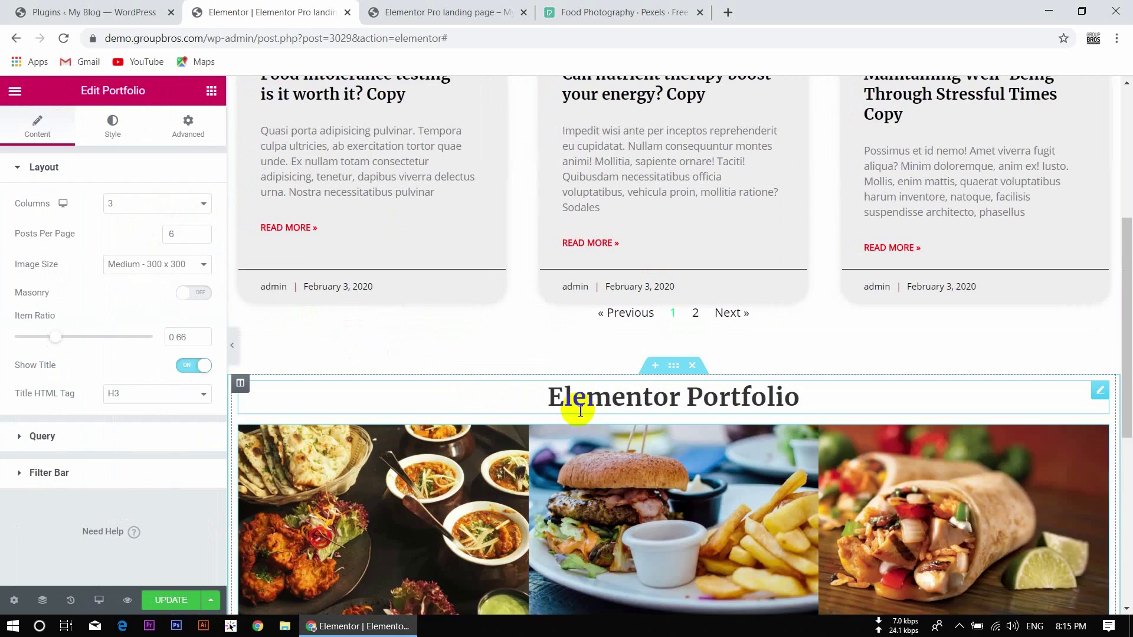
pyautogui.scroll(-4, 581, 411)
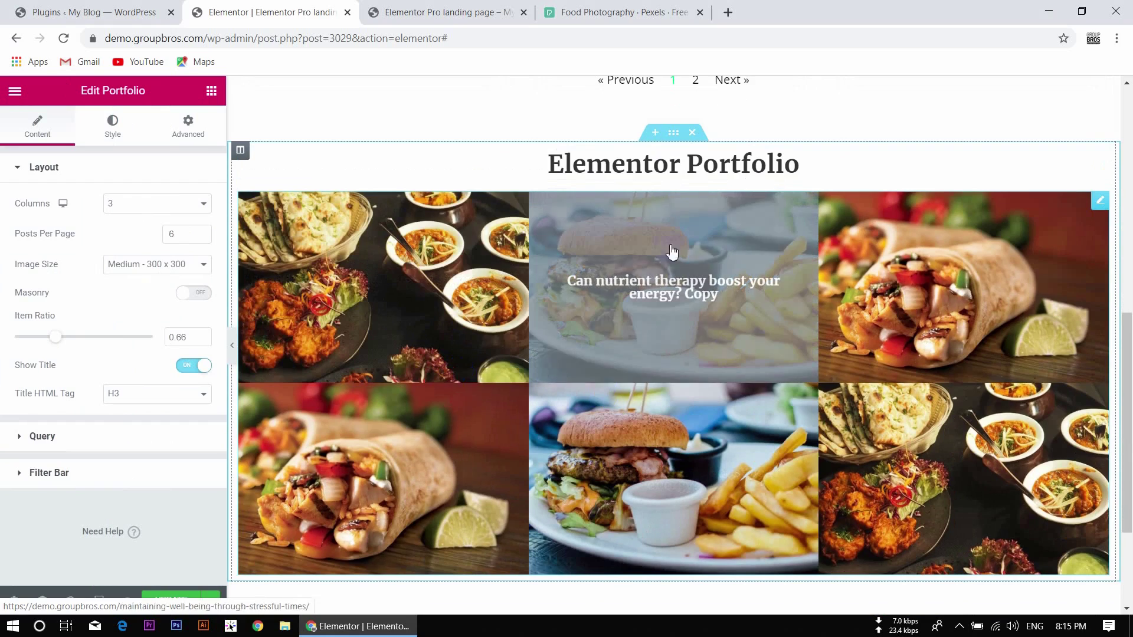
# - Preview the portfolio grid at full page width, and return to the Portfolio widget's content settings
pyautogui.click(653, 357)
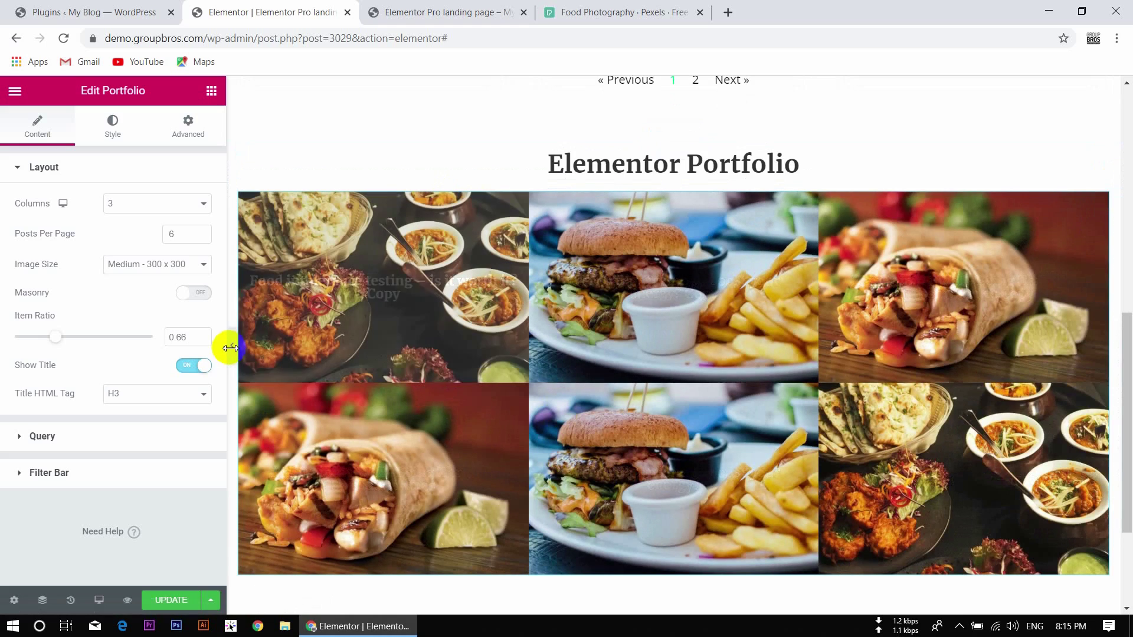
pyautogui.click(232, 348)
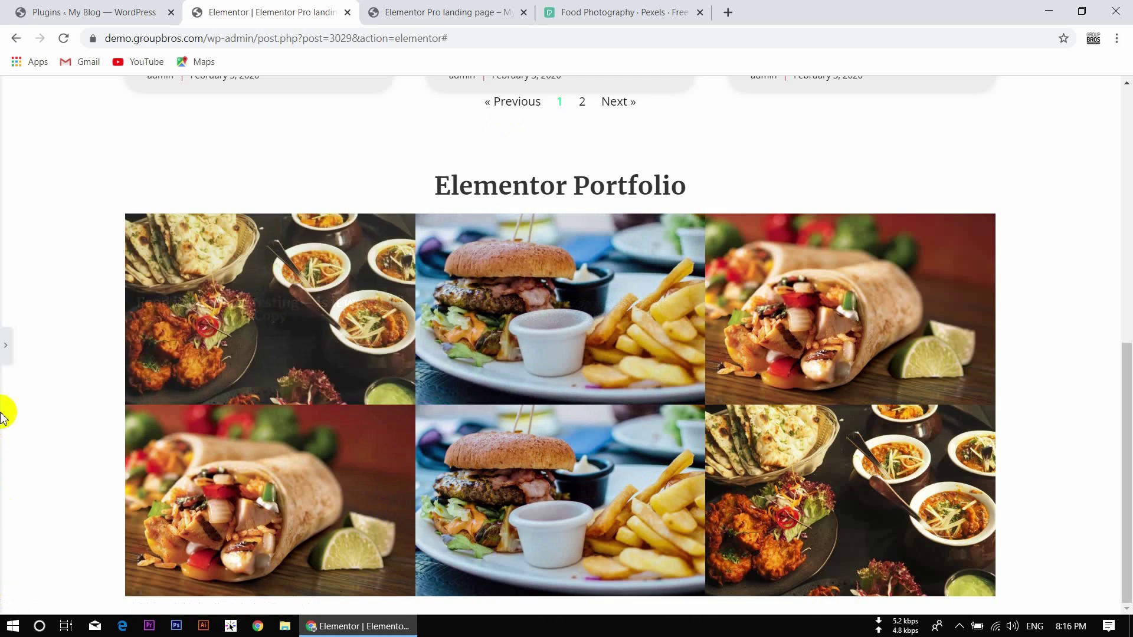
pyautogui.click(6, 354)
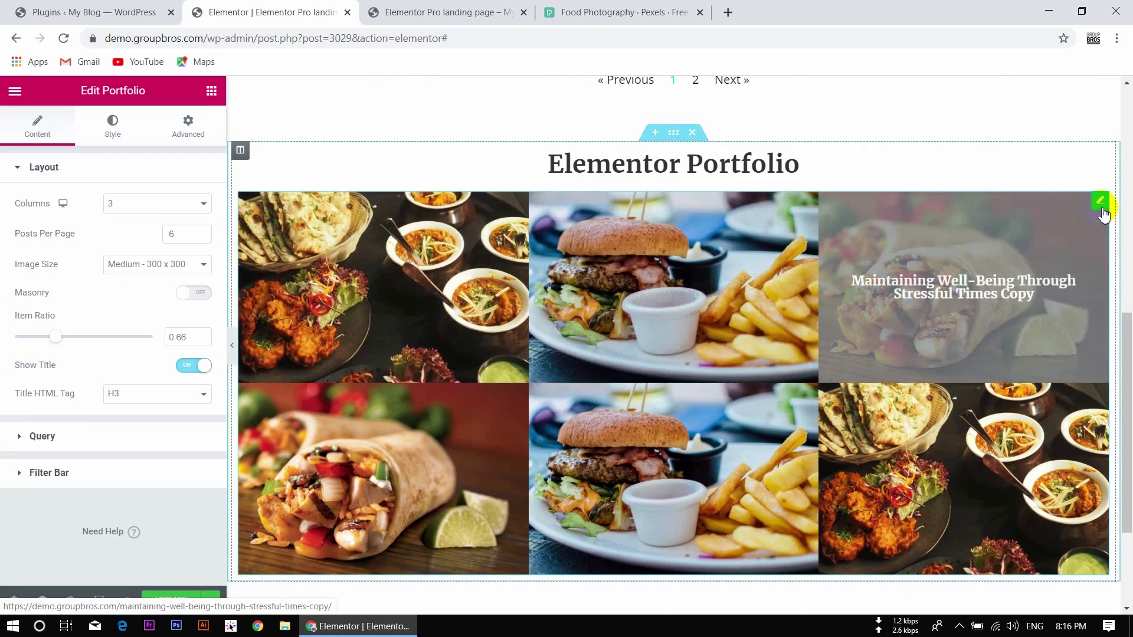
pyautogui.click(1101, 206)
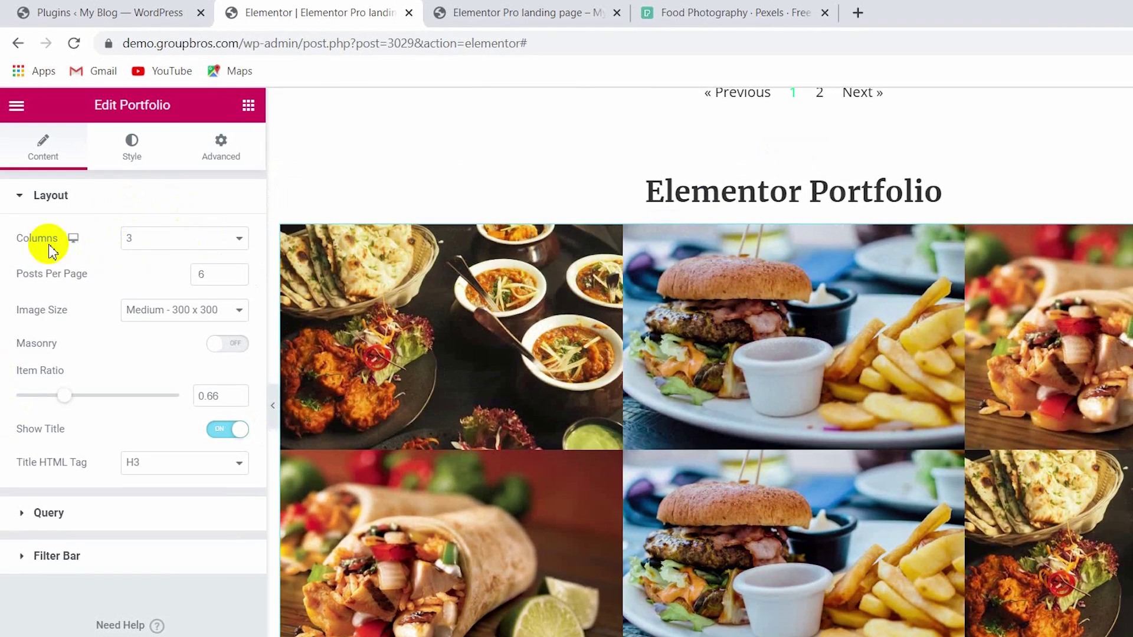
# - Set the portfolio grid's number of columns to 4
pyautogui.click(164, 239)
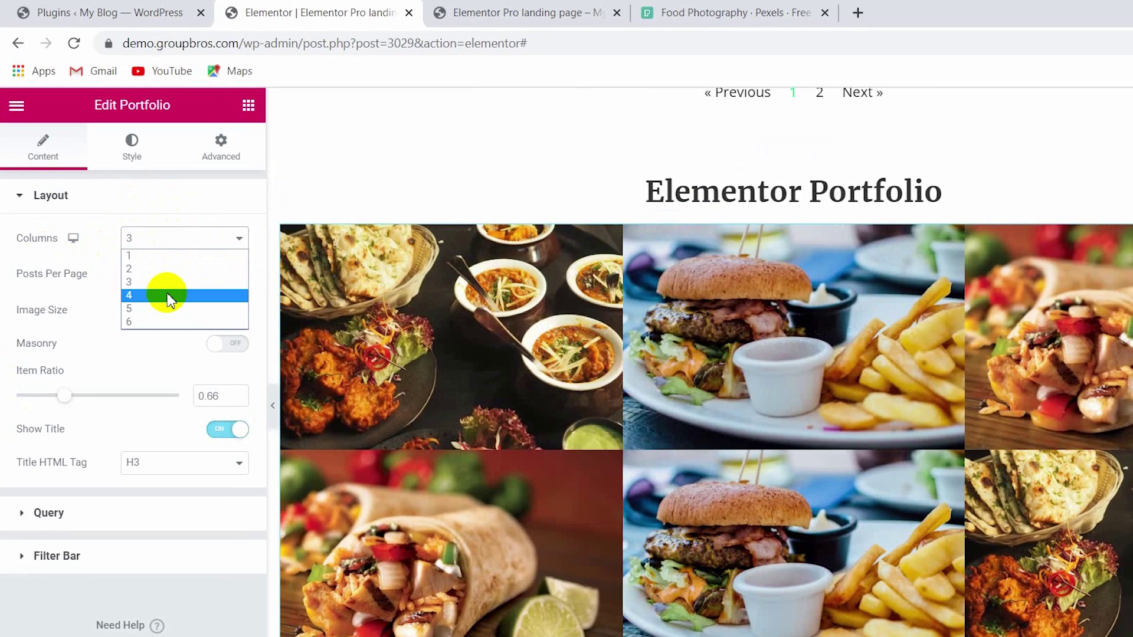
pyautogui.click(167, 295)
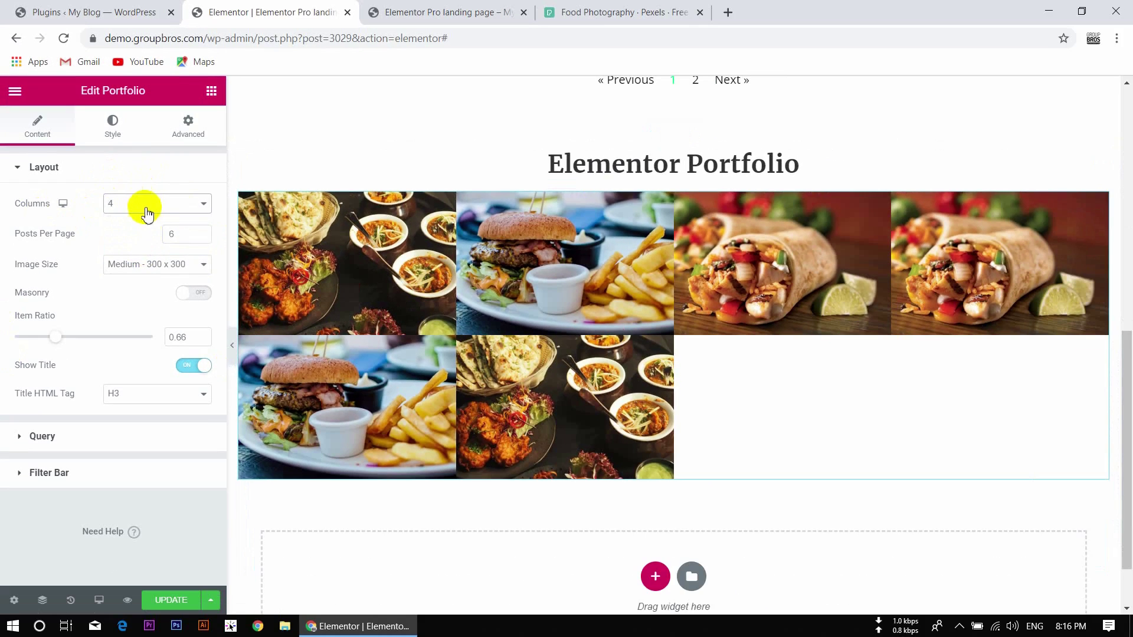
pyautogui.click(171, 244)
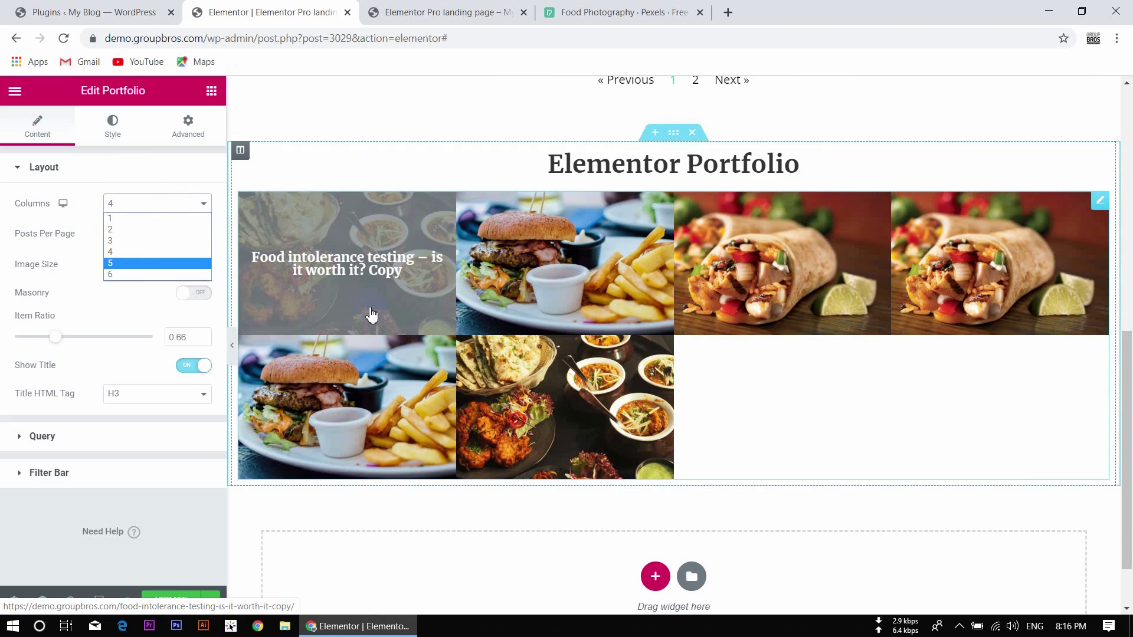
pyautogui.click(101, 301)
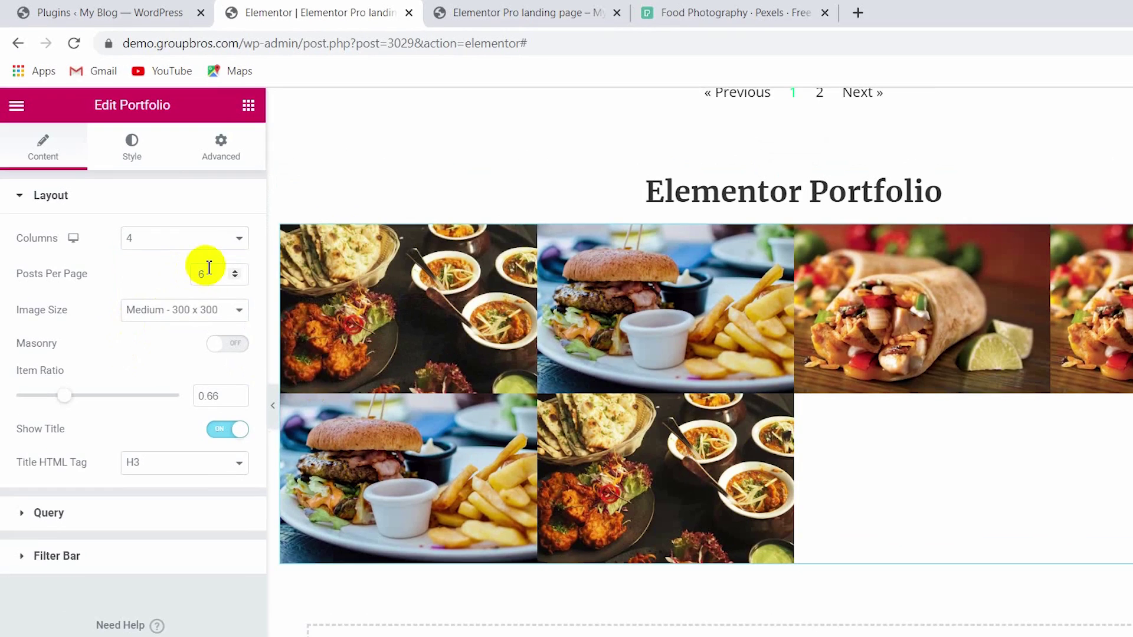
pyautogui.click(209, 267)
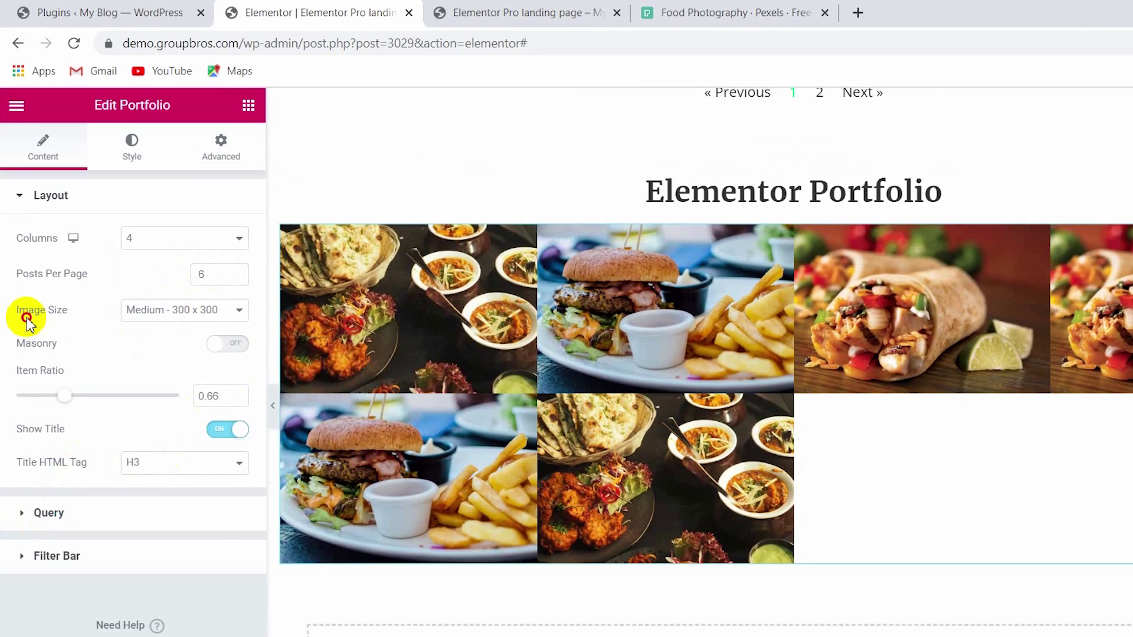
pyautogui.click(169, 317)
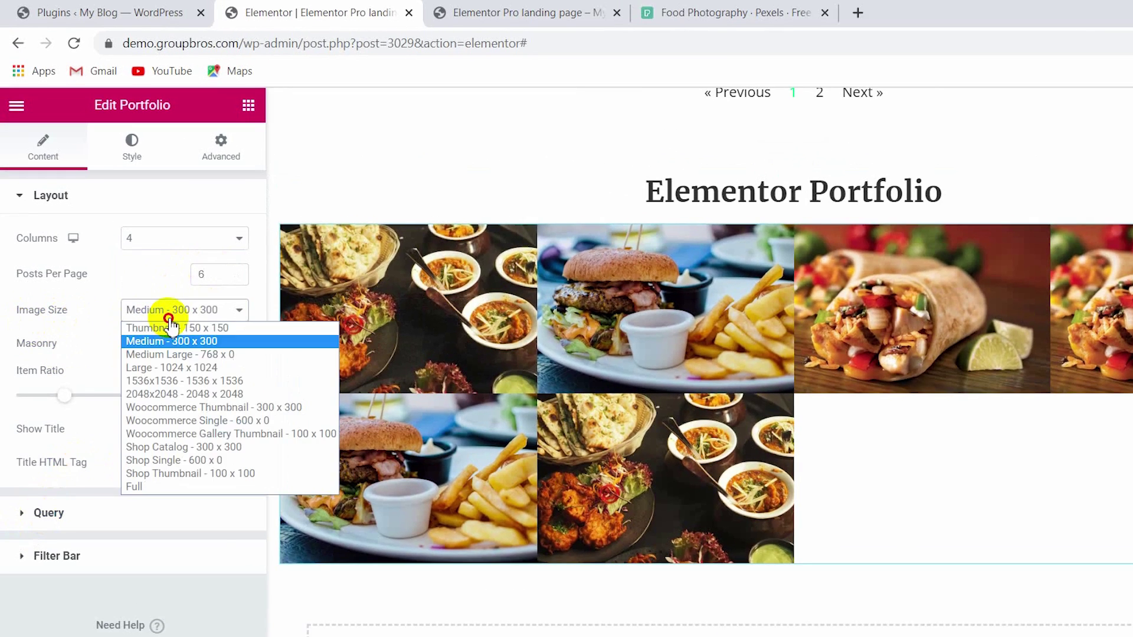
pyautogui.click(101, 325)
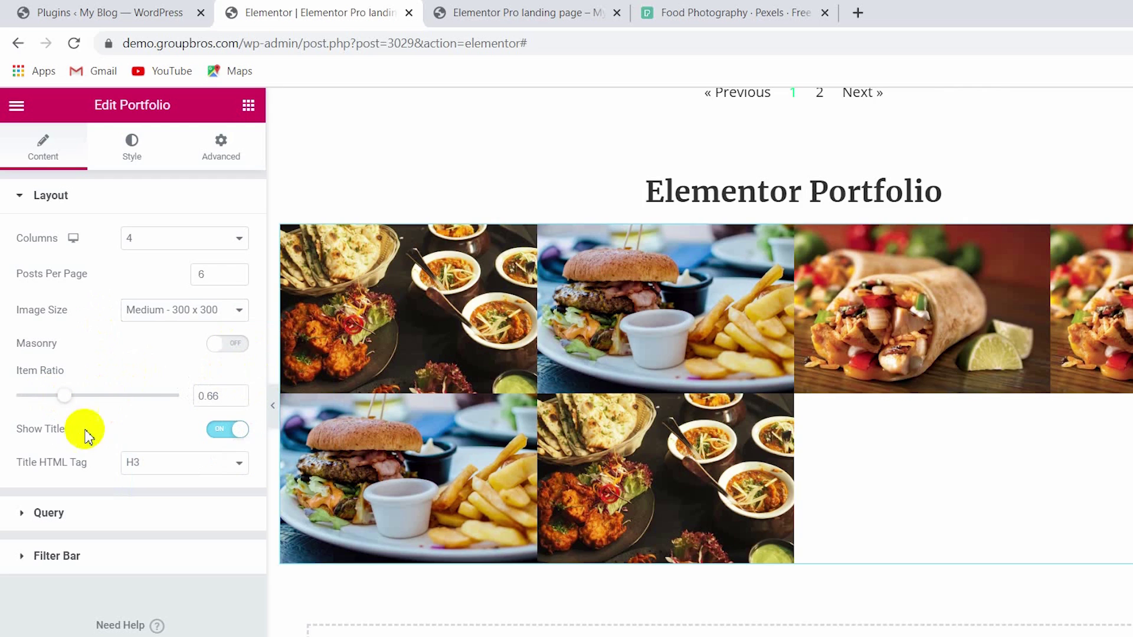
# - Try portfolio item ratios of 0.8 and 0.52, and clear the item ratio value
pyautogui.moveTo(63, 393)
pyautogui.mouseDown()
pyautogui.moveTo(103, 396)
pyautogui.moveTo(41, 384)
pyautogui.moveTo(76, 397)
pyautogui.mouseUp()
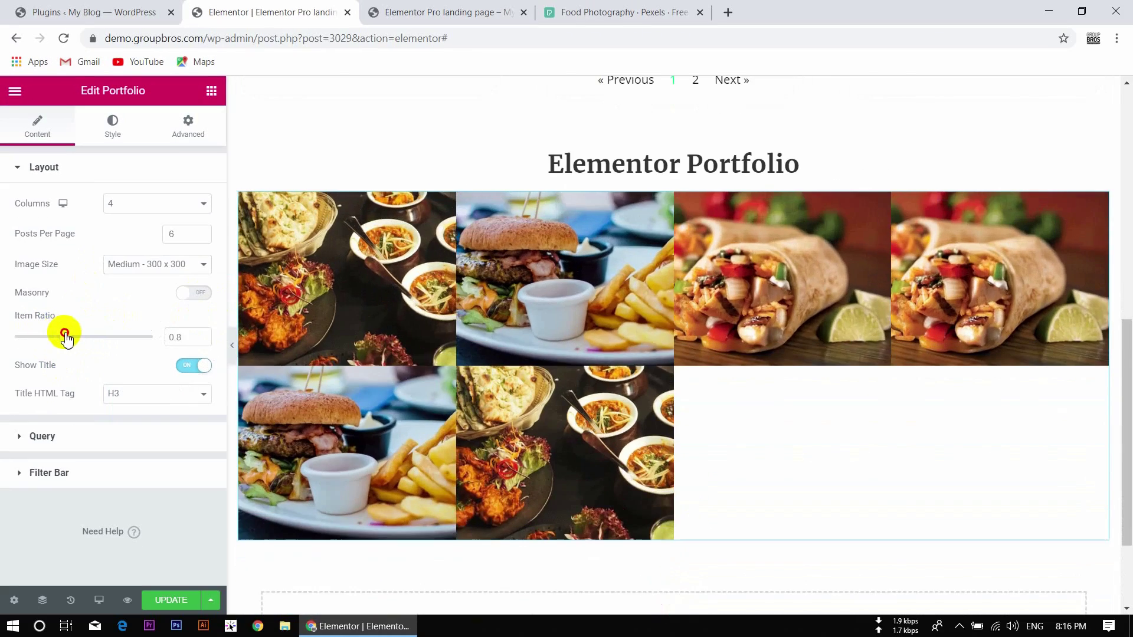
pyautogui.moveTo(65, 335); pyautogui.dragTo(44, 330)
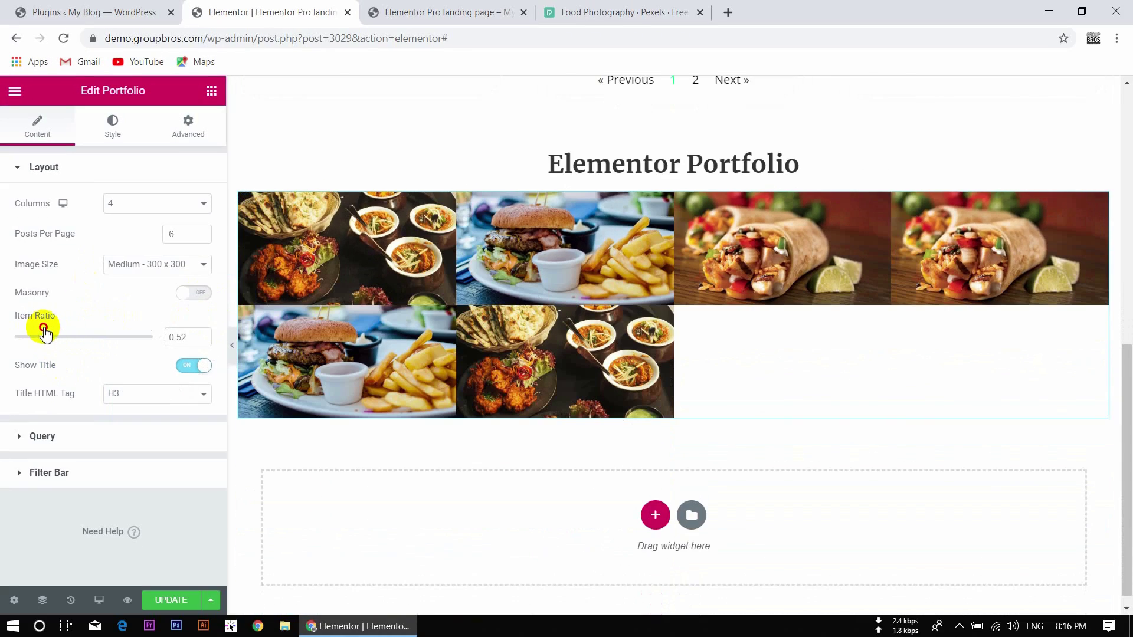
pyautogui.doubleClick(185, 337)
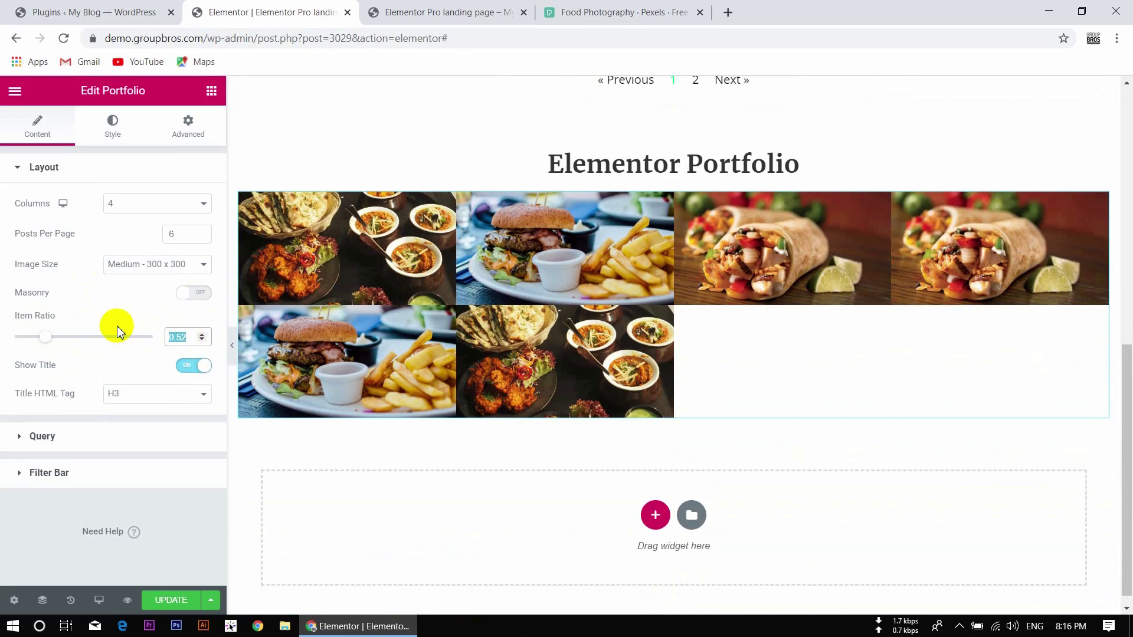
pyautogui.press('BackSpace')
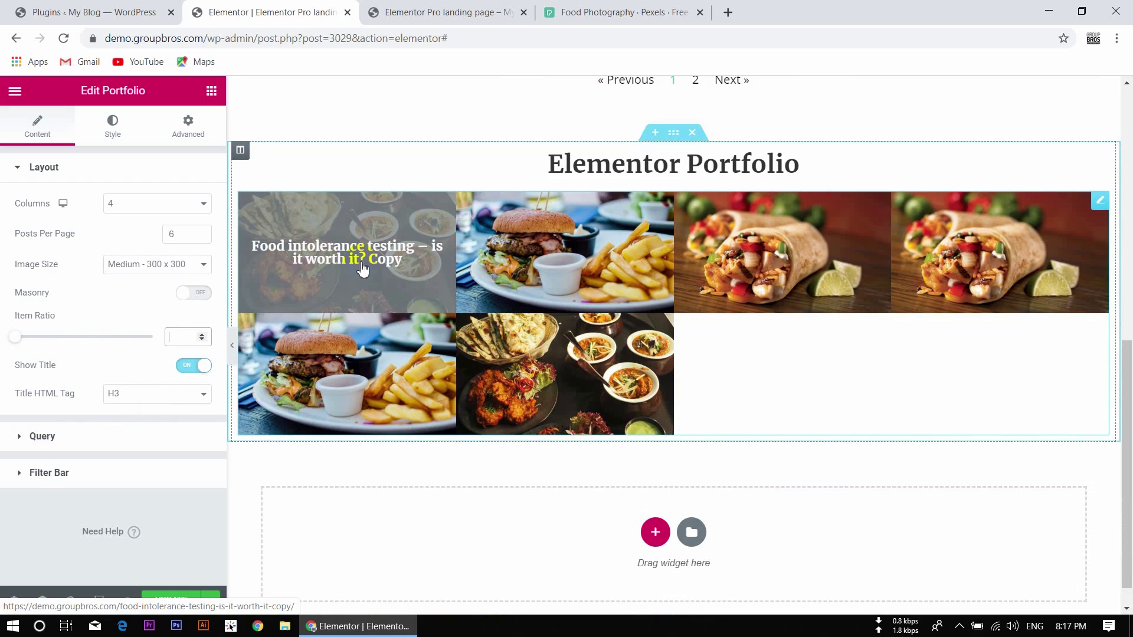
# - Set the portfolio's title HTML tag to H2 and collapse the layout settings
pyautogui.click(177, 392)
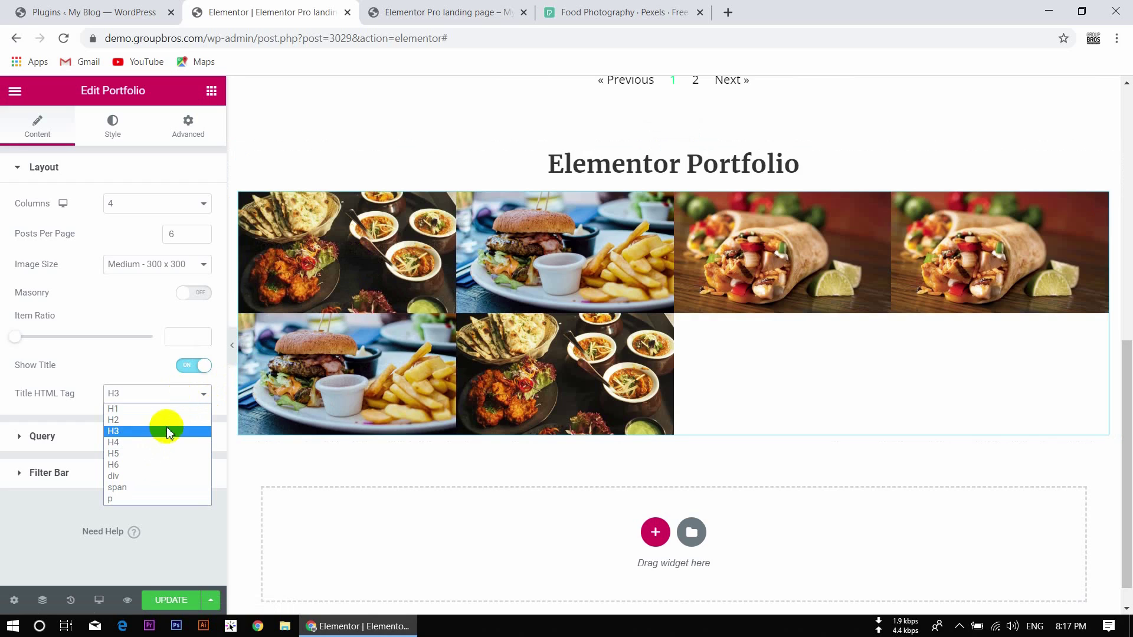
pyautogui.click(170, 420)
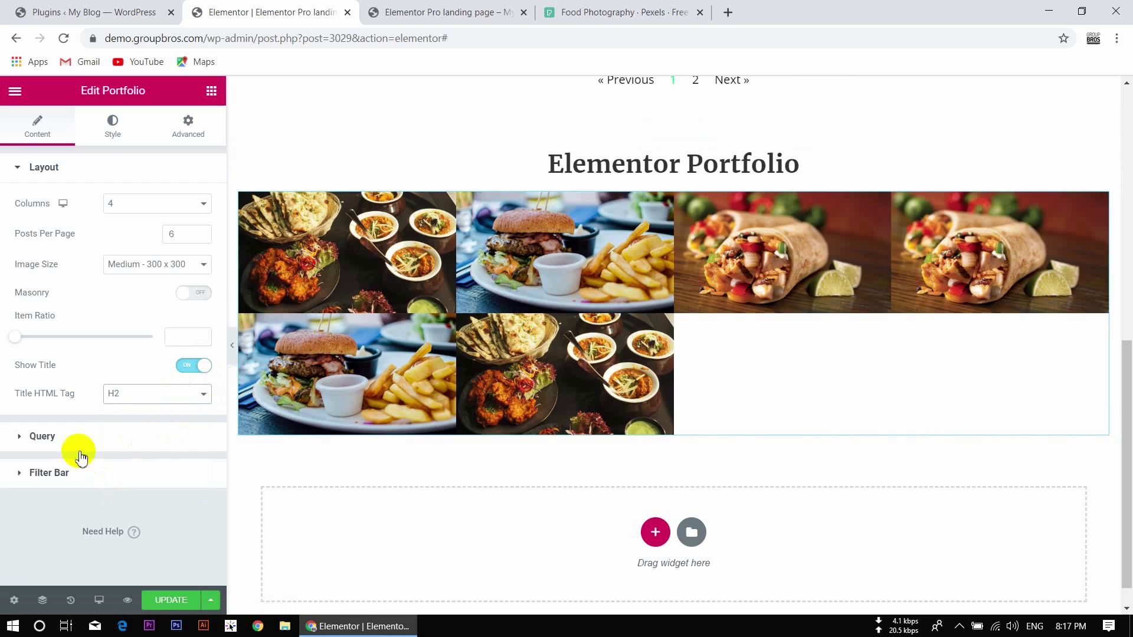
pyautogui.click(18, 170)
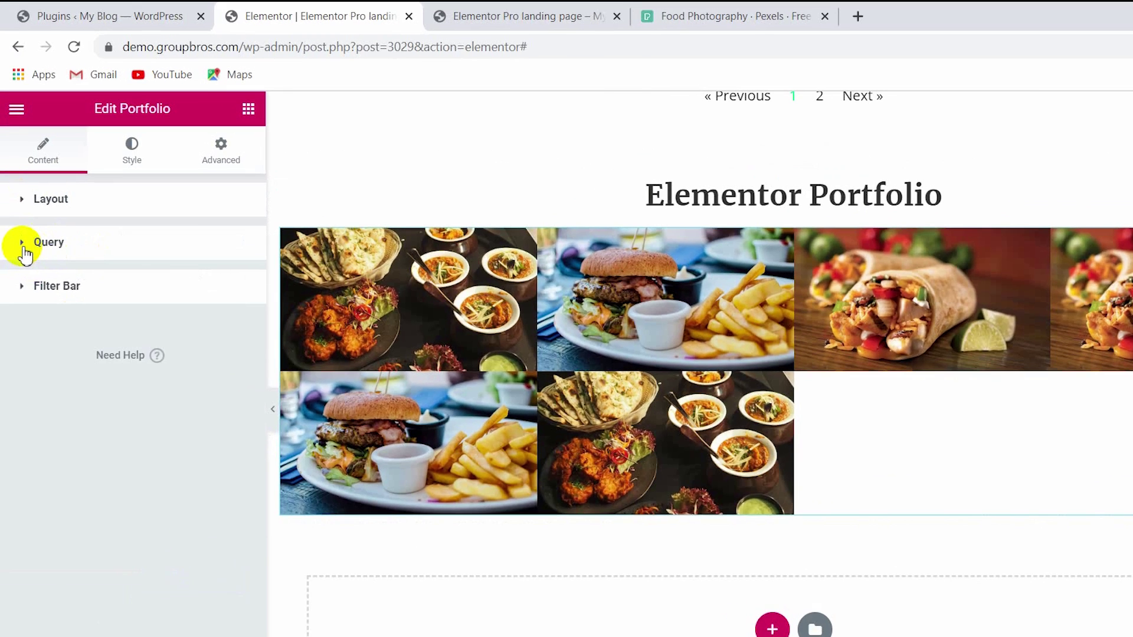
# - Try Current Query as the source of the portfolio's items
pyautogui.click(24, 250)
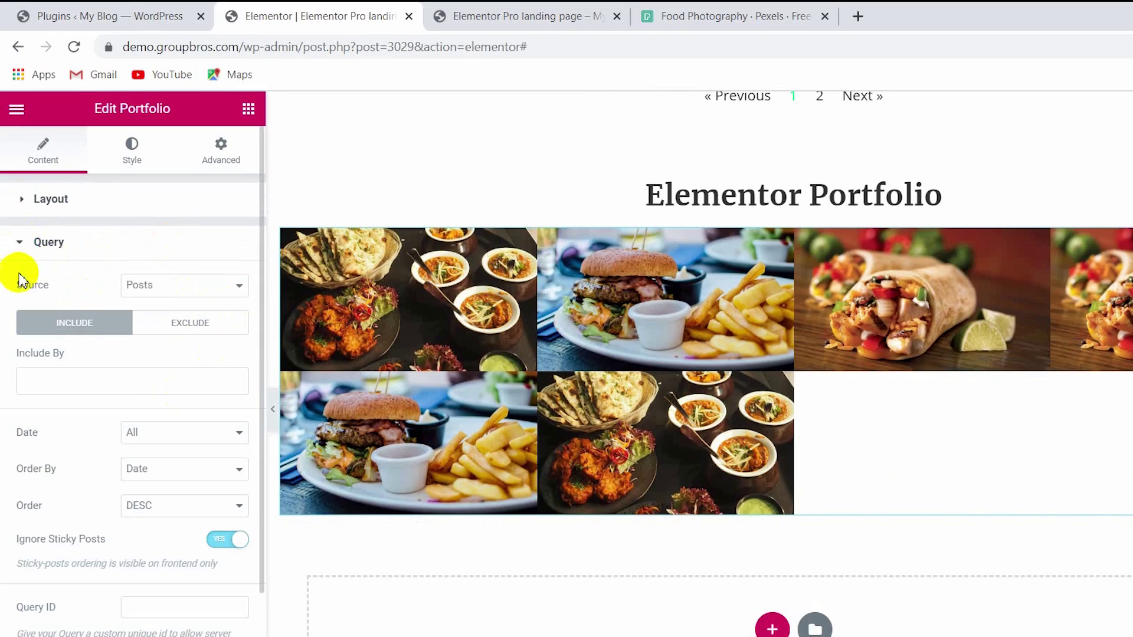
pyautogui.click(161, 287)
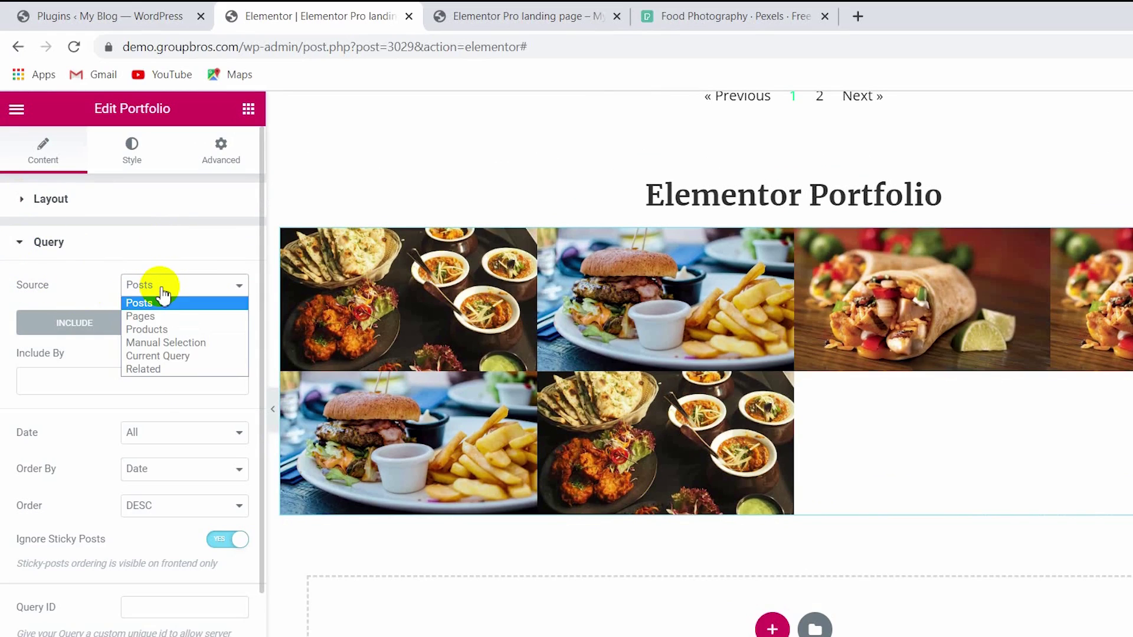
pyautogui.click(188, 357)
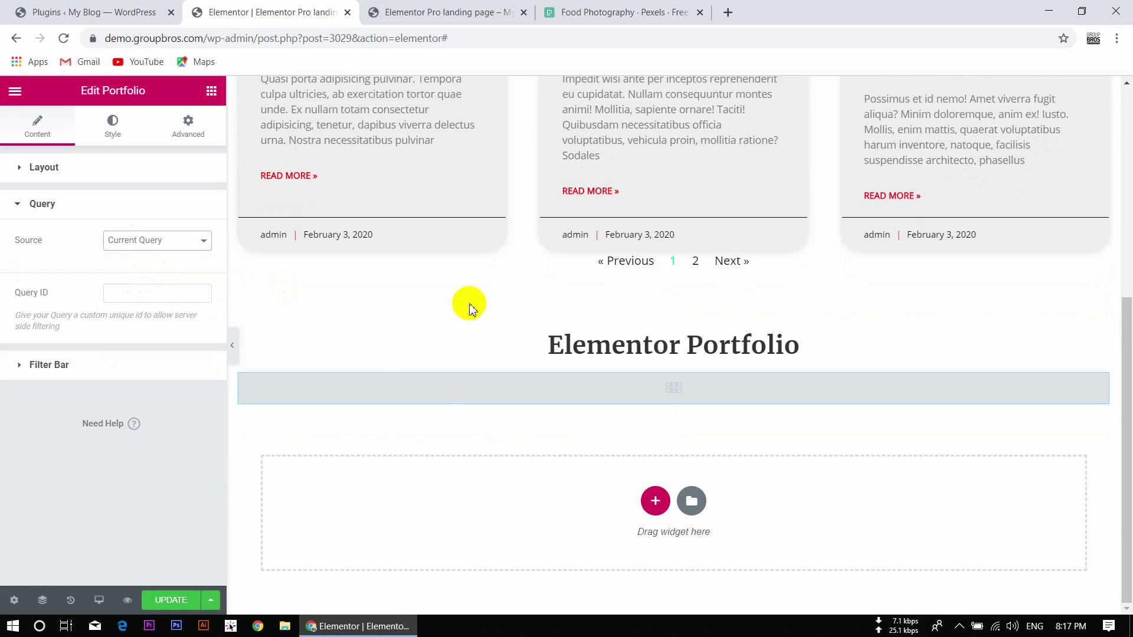
pyautogui.click(155, 302)
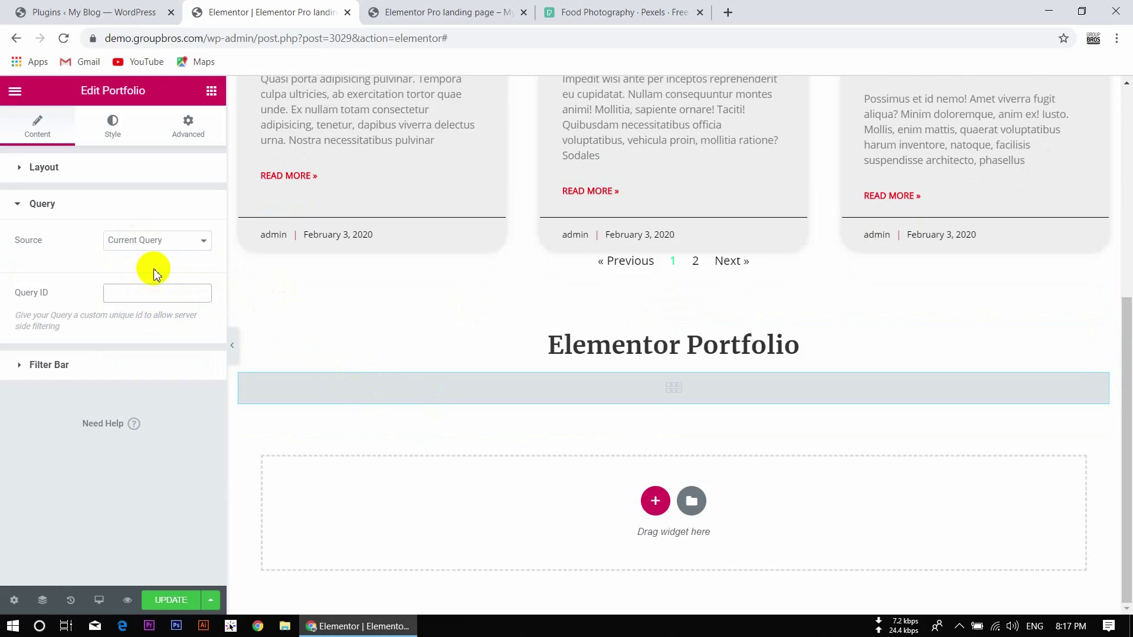
# - Set the portfolio's query source back to Posts
pyautogui.click(161, 241)
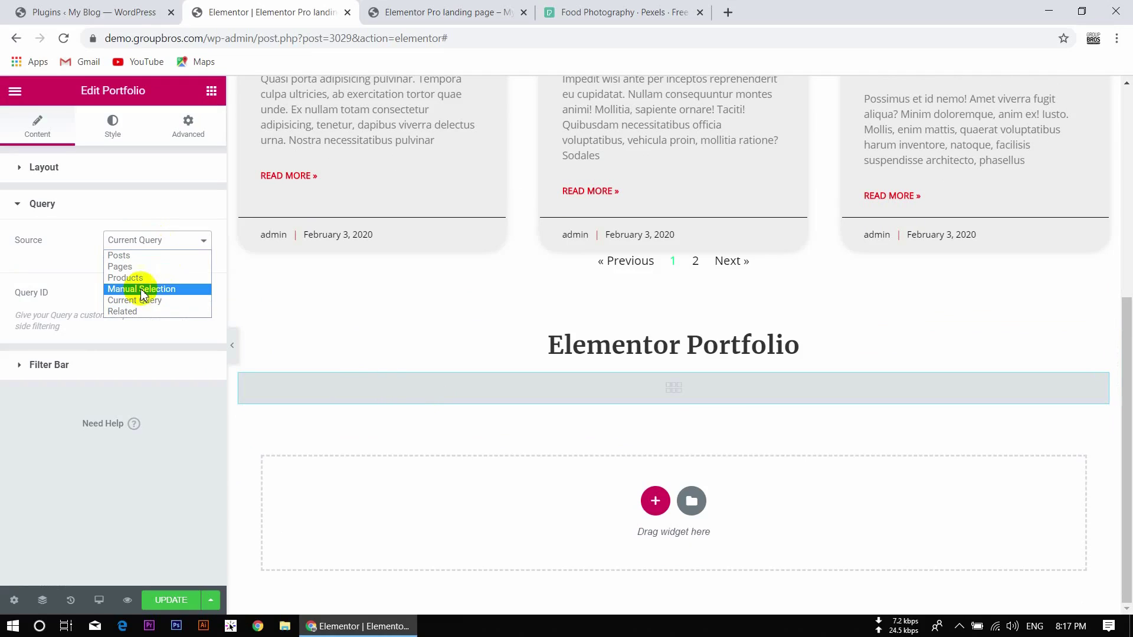
pyautogui.click(162, 255)
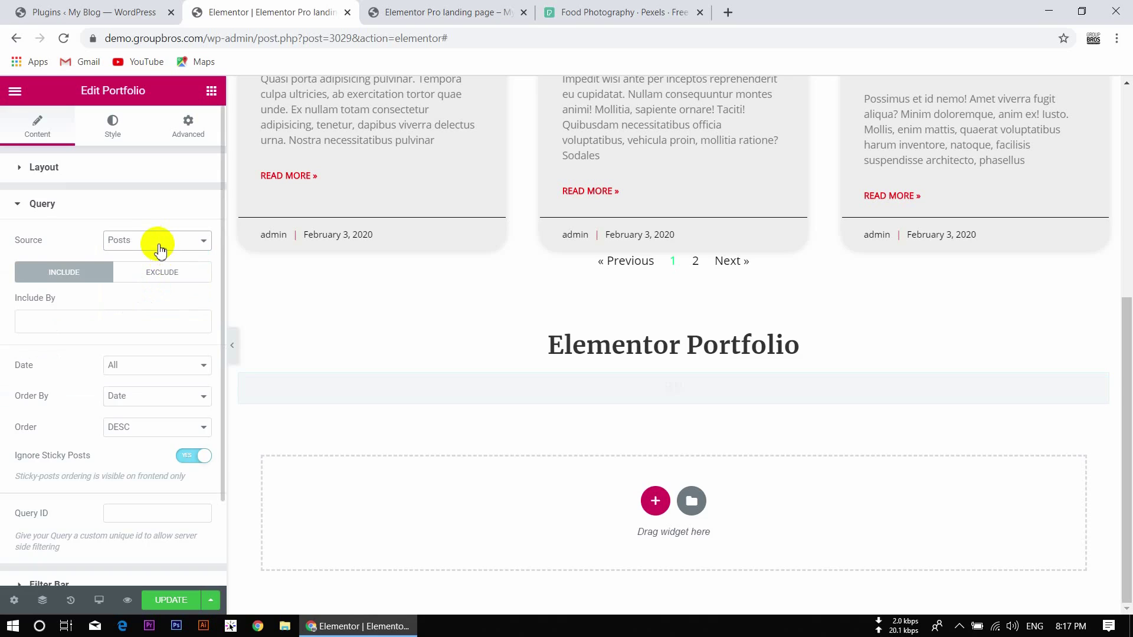
pyautogui.click(159, 250)
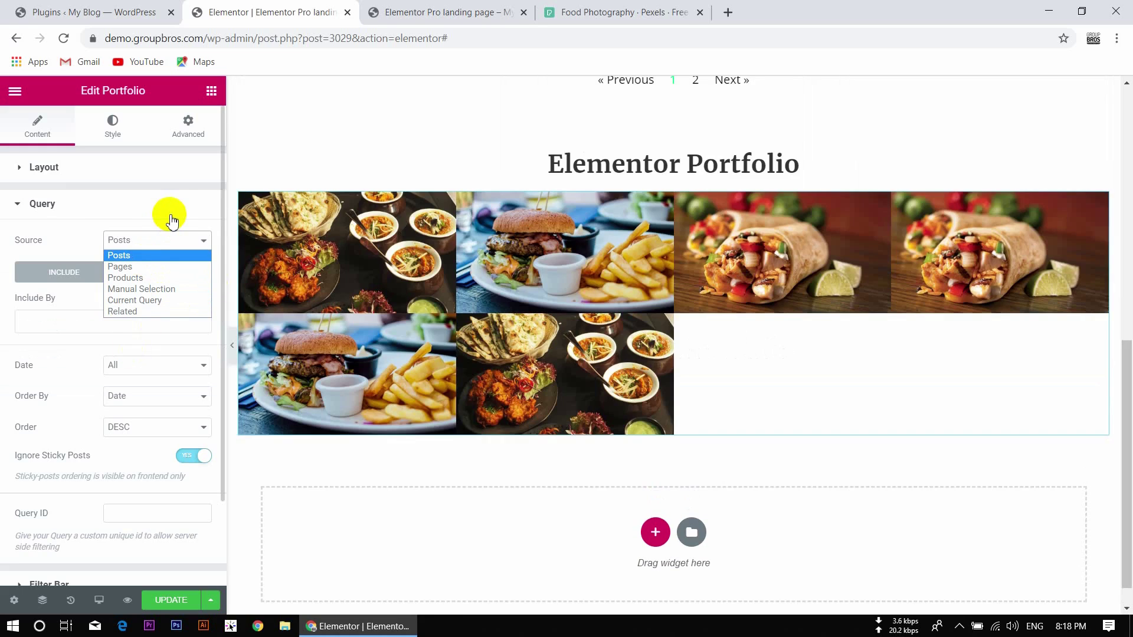
pyautogui.click(92, 235)
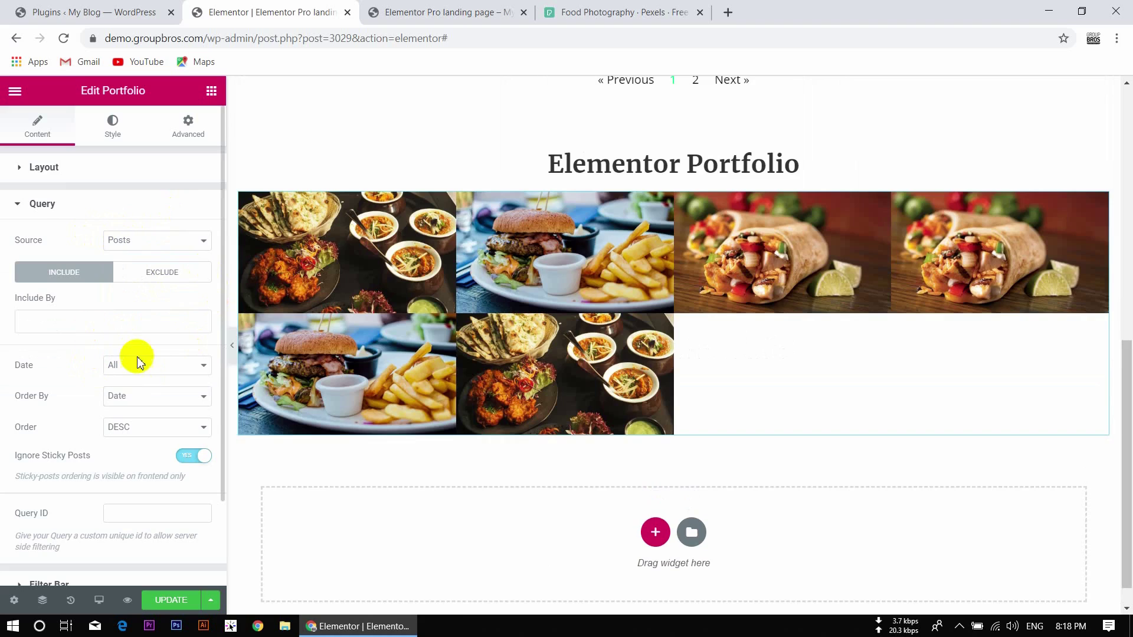
# - Show the portfolio's filter bar and set its taxonomy to Categories
pyautogui.scroll(-3, 132, 420)
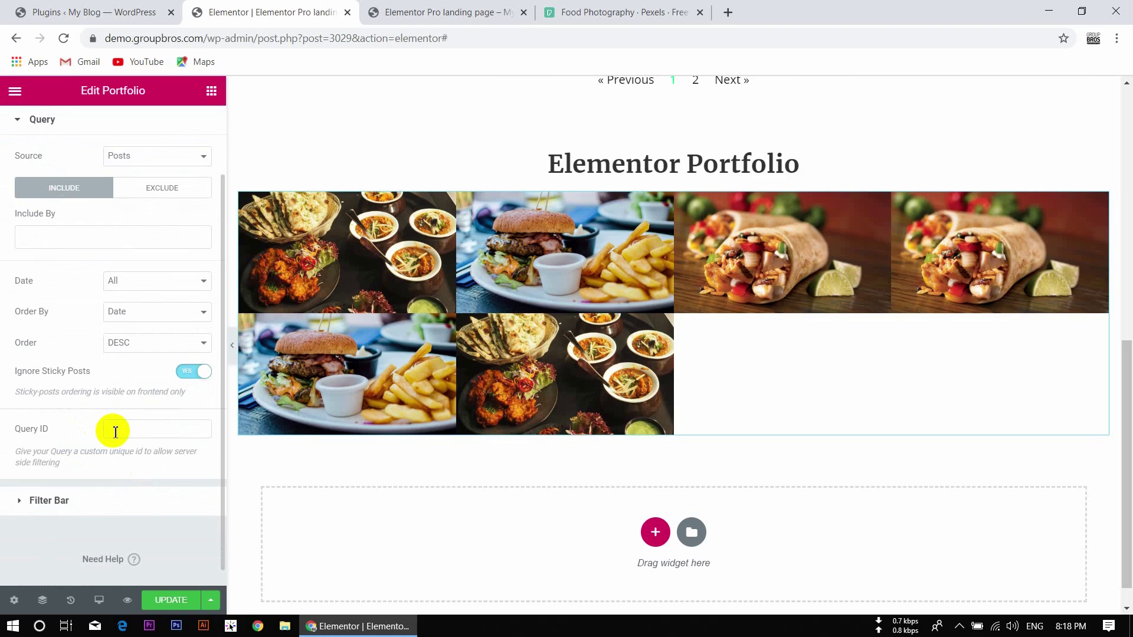
pyautogui.scroll(-1, 27, 329)
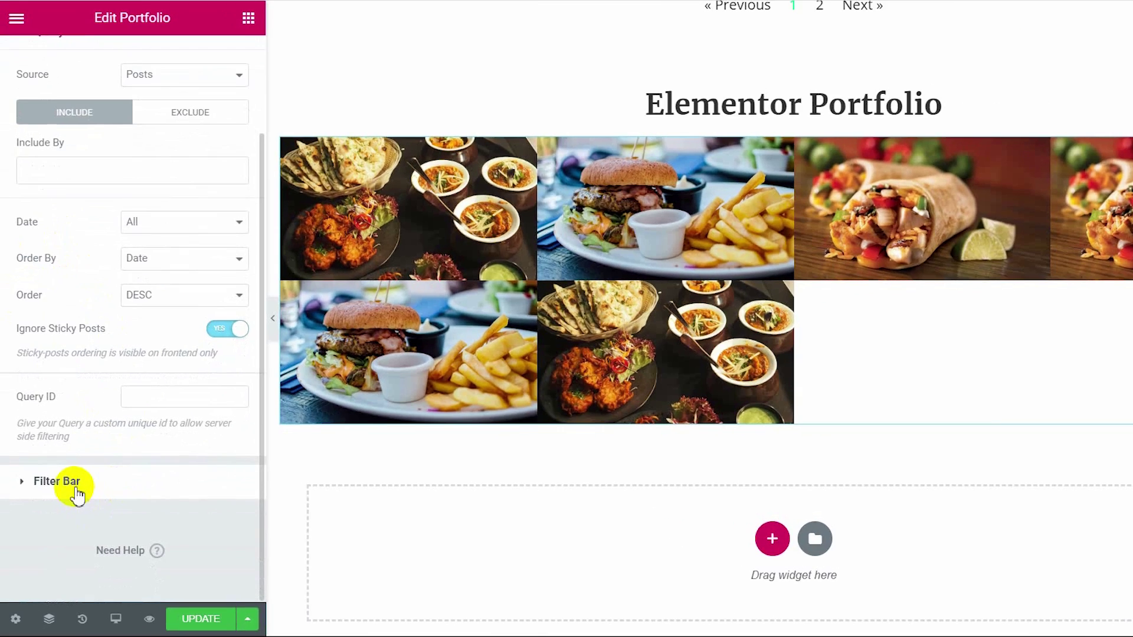
pyautogui.click(56, 481)
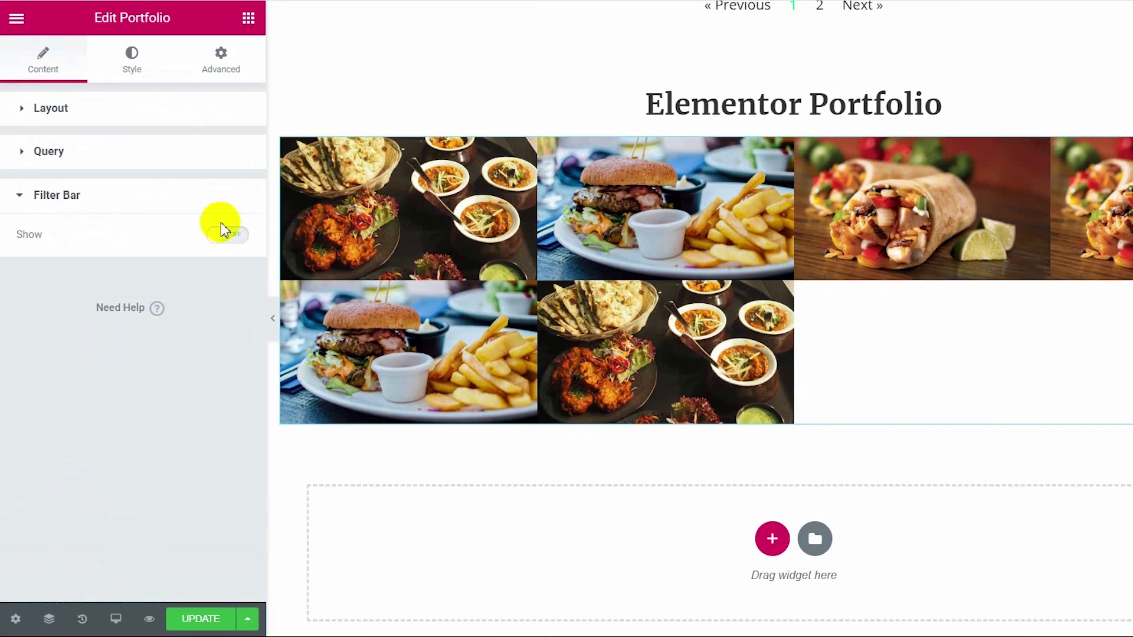
pyautogui.click(229, 236)
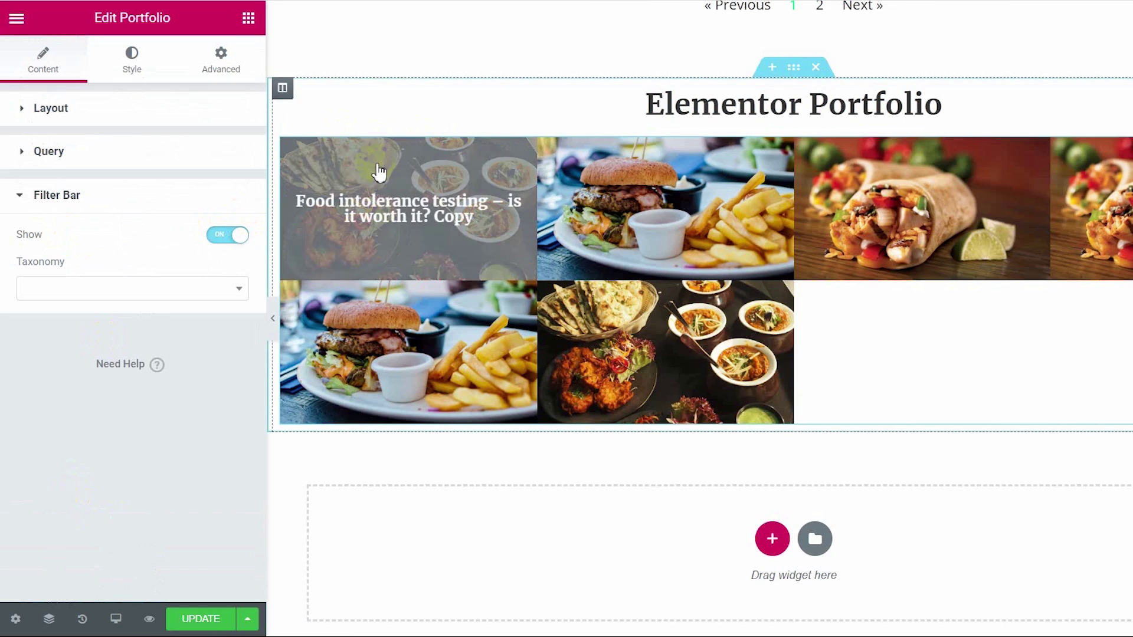
pyautogui.click(194, 294)
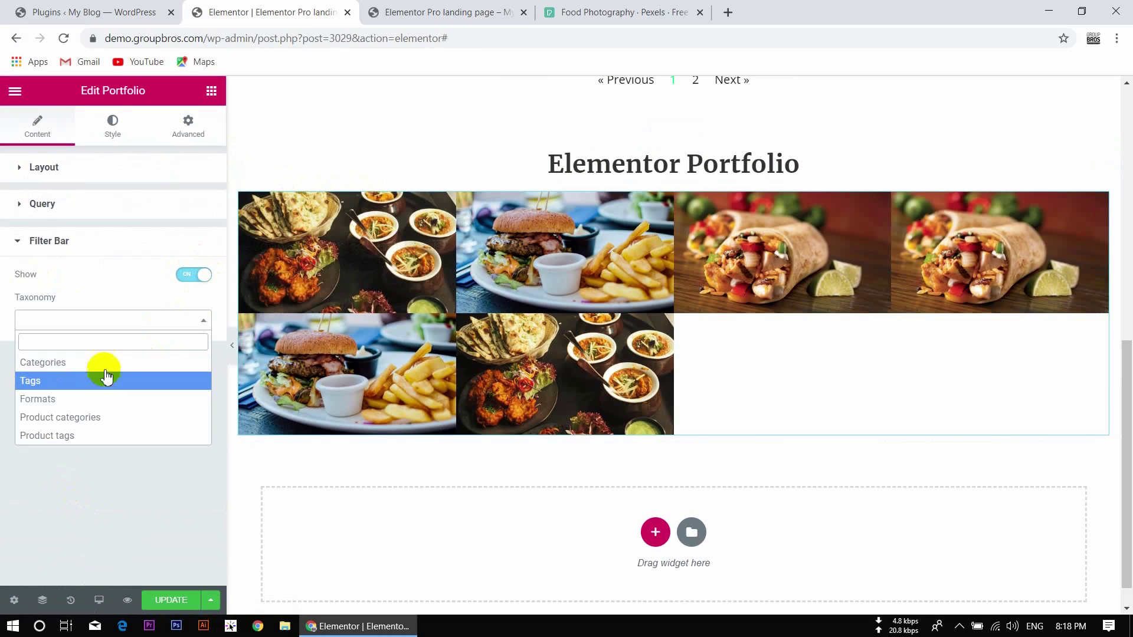
pyautogui.click(105, 368)
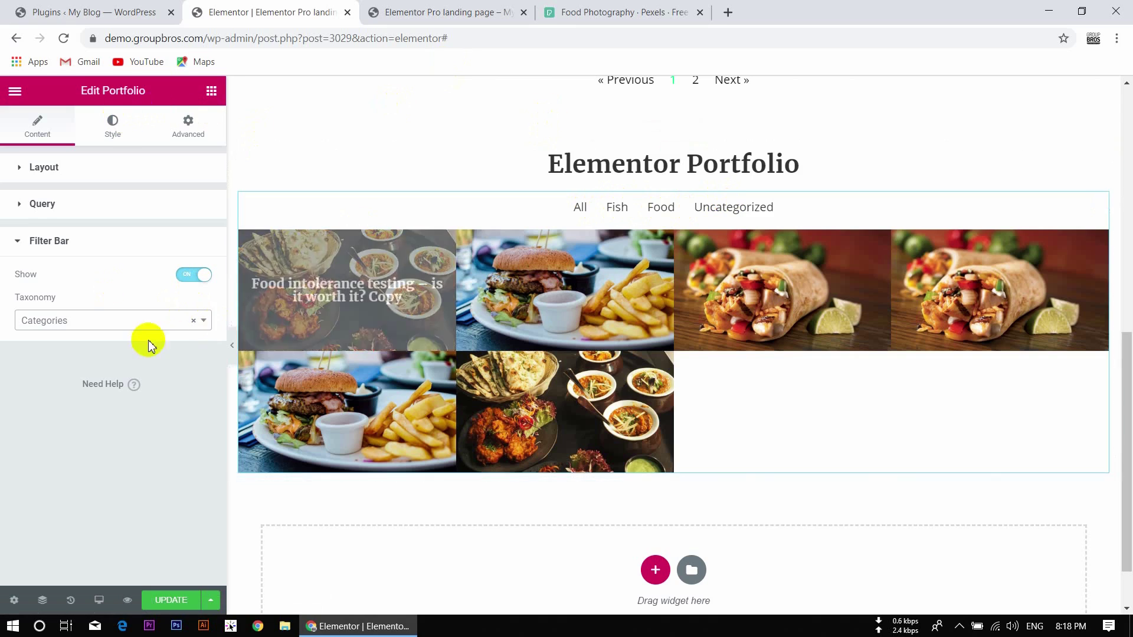
# - Try Tags as the taxonomy of the portfolio's filter bar, and return it to Categories
pyautogui.click(119, 328)
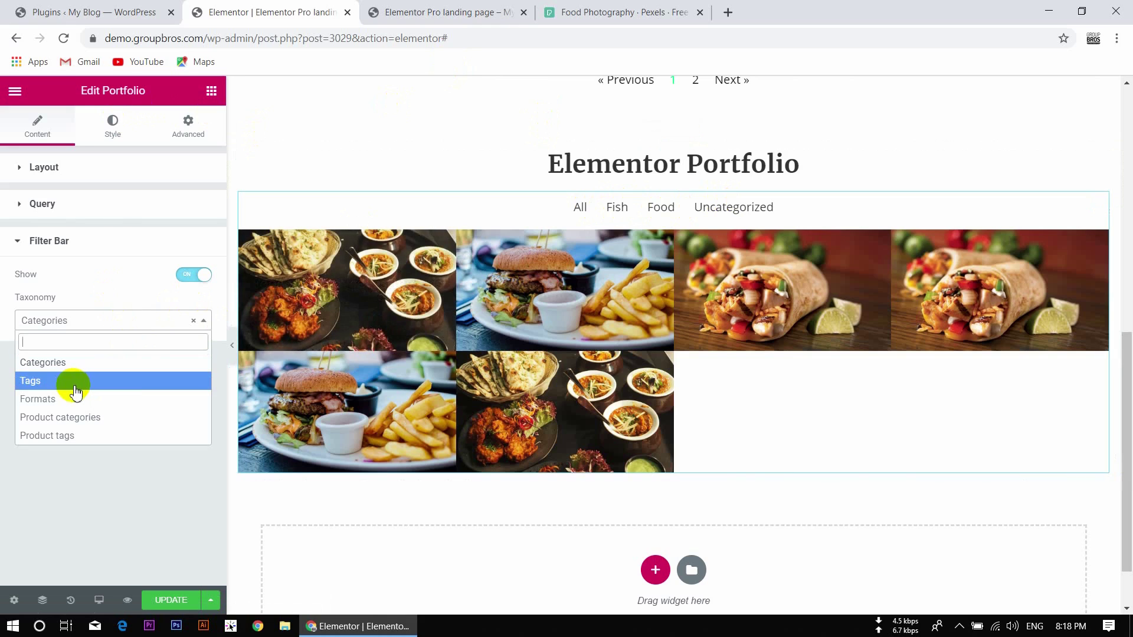
pyautogui.click(104, 368)
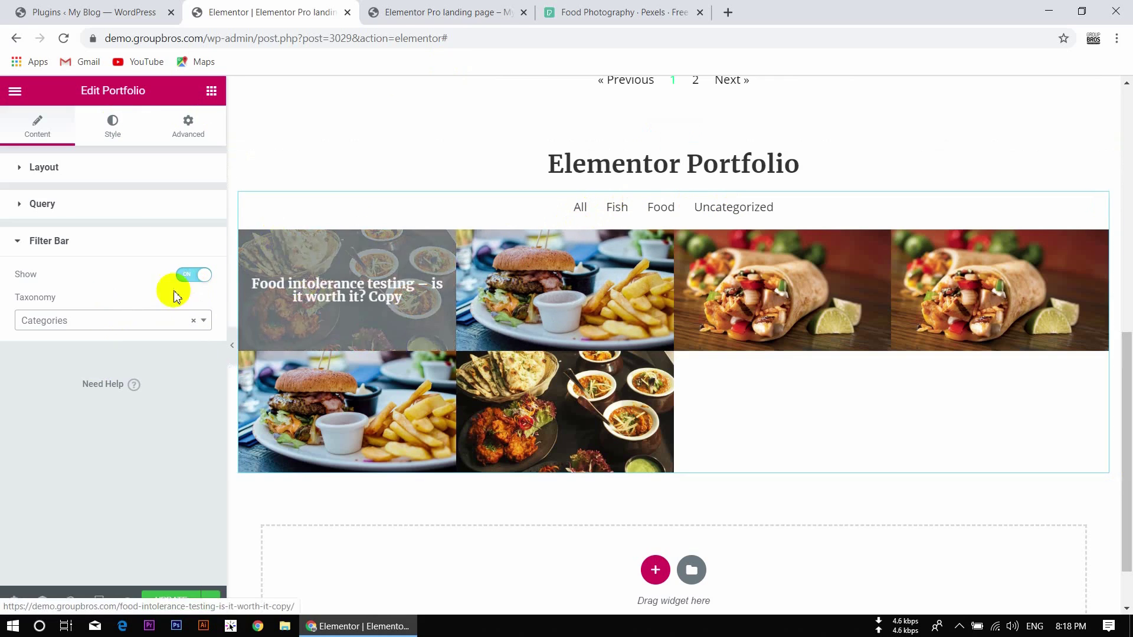
pyautogui.click(140, 318)
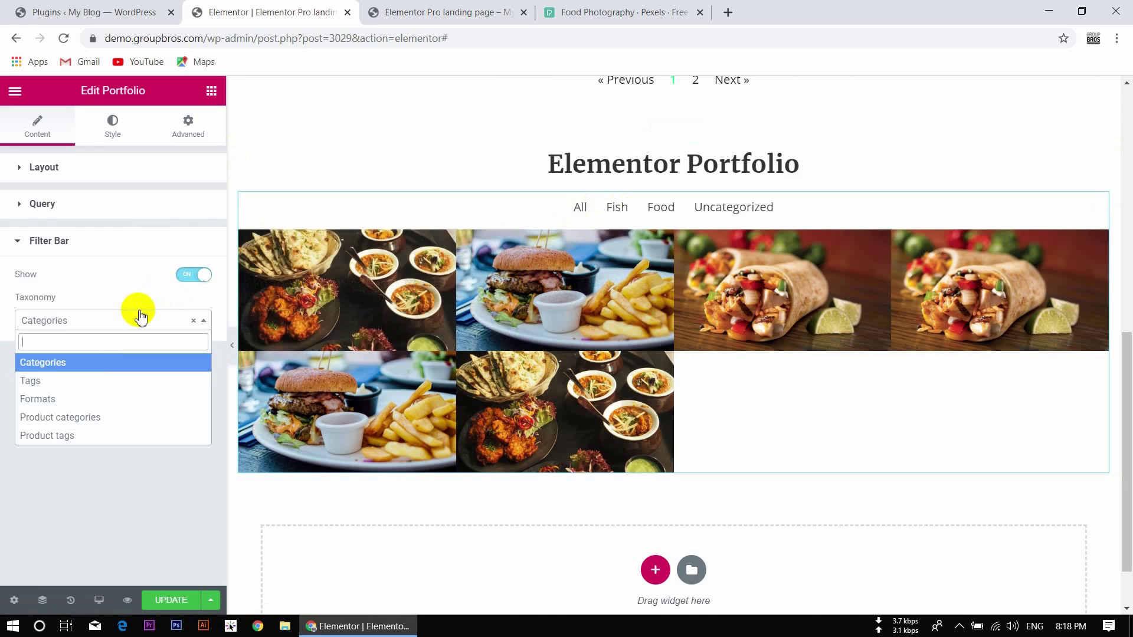
pyautogui.click(81, 384)
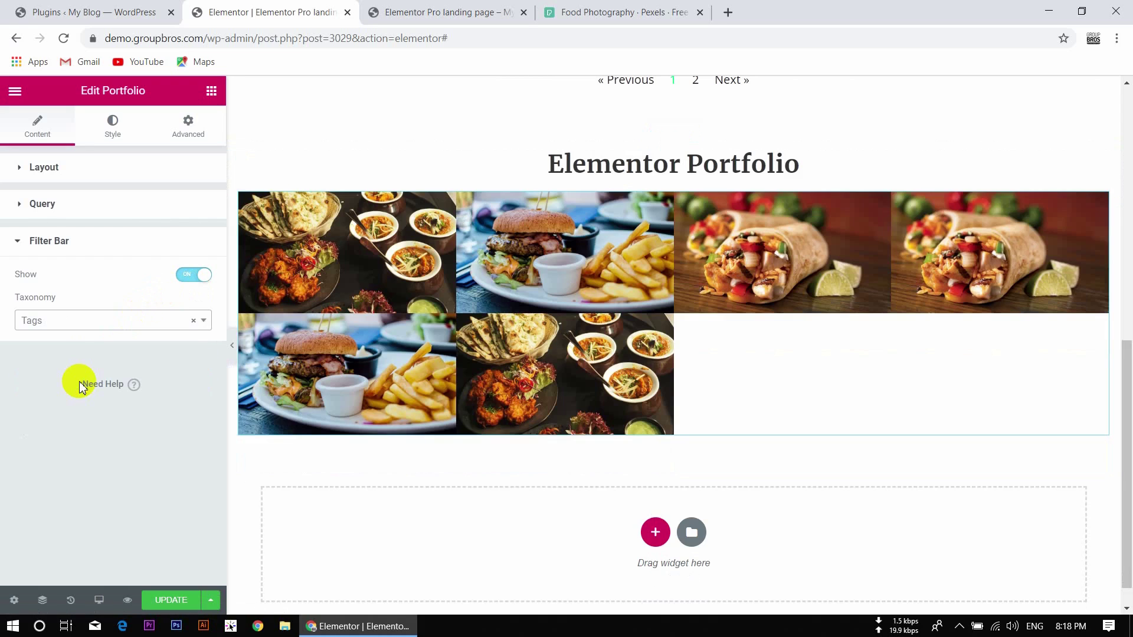
pyautogui.click(84, 318)
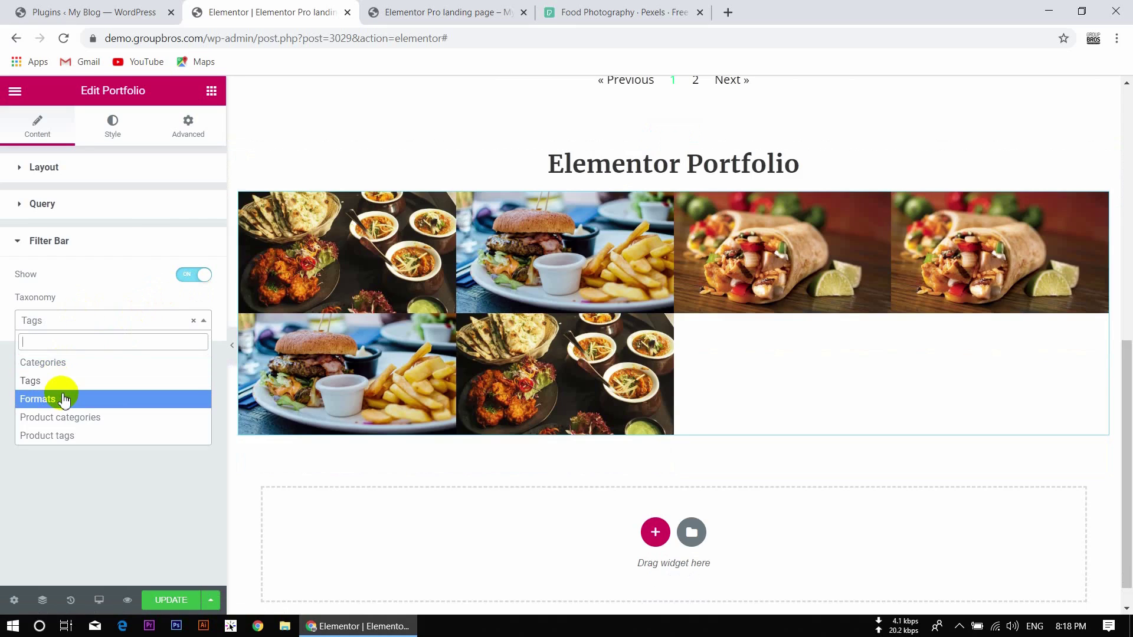
pyautogui.click(87, 364)
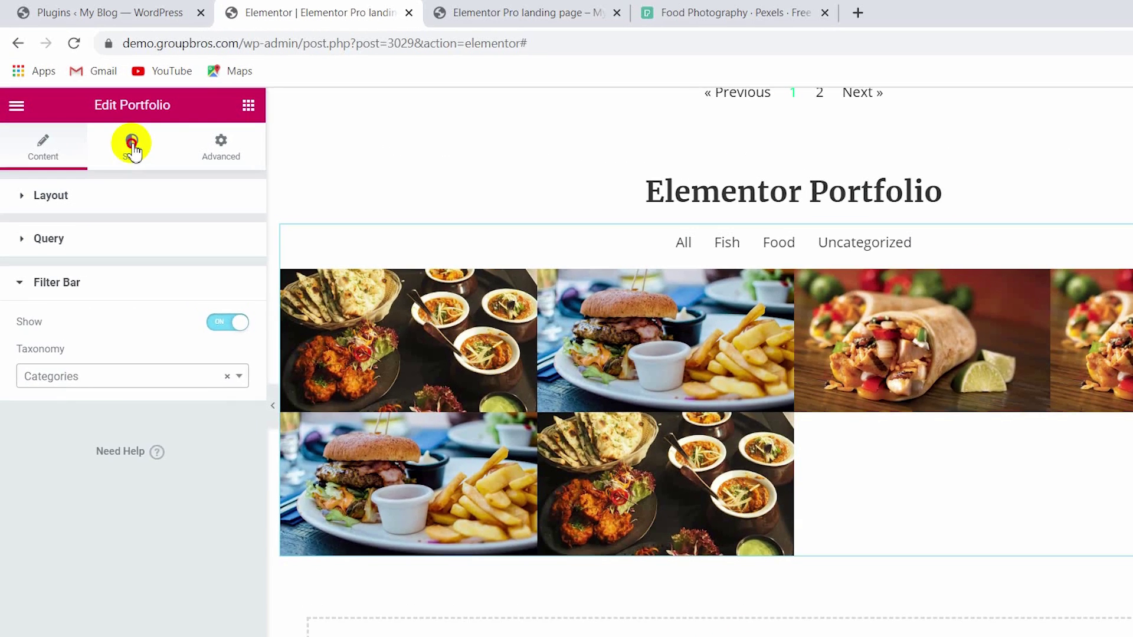
# - Set the portfolio items' columns gap to 17 and rows gap to 16
pyautogui.click(117, 135)
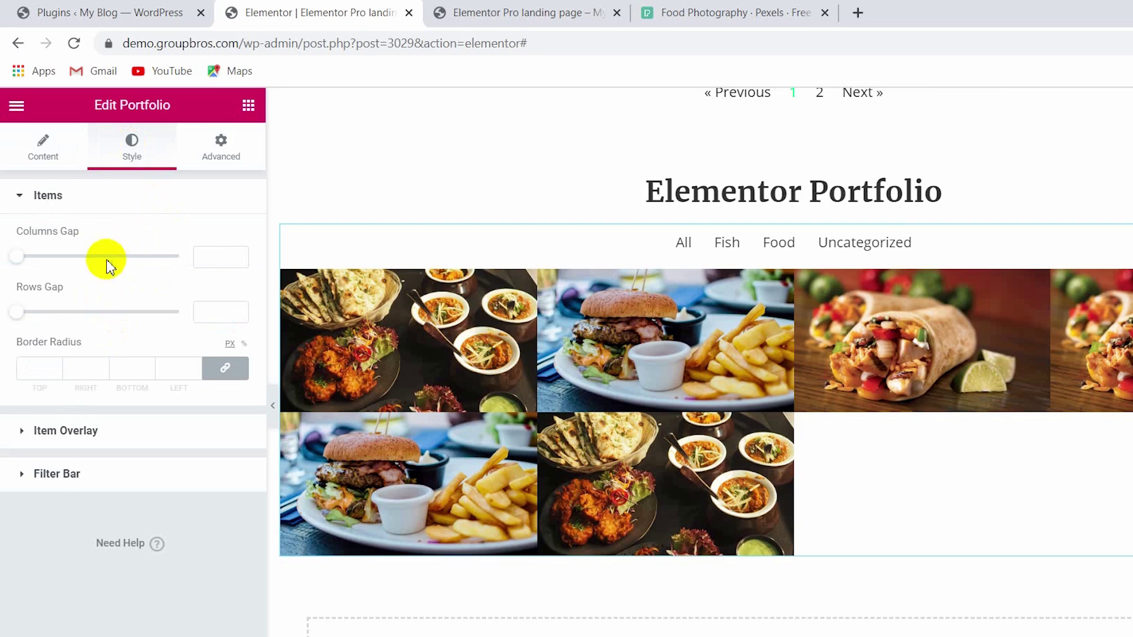
pyautogui.moveTo(20, 256); pyautogui.dragTo(45, 259)
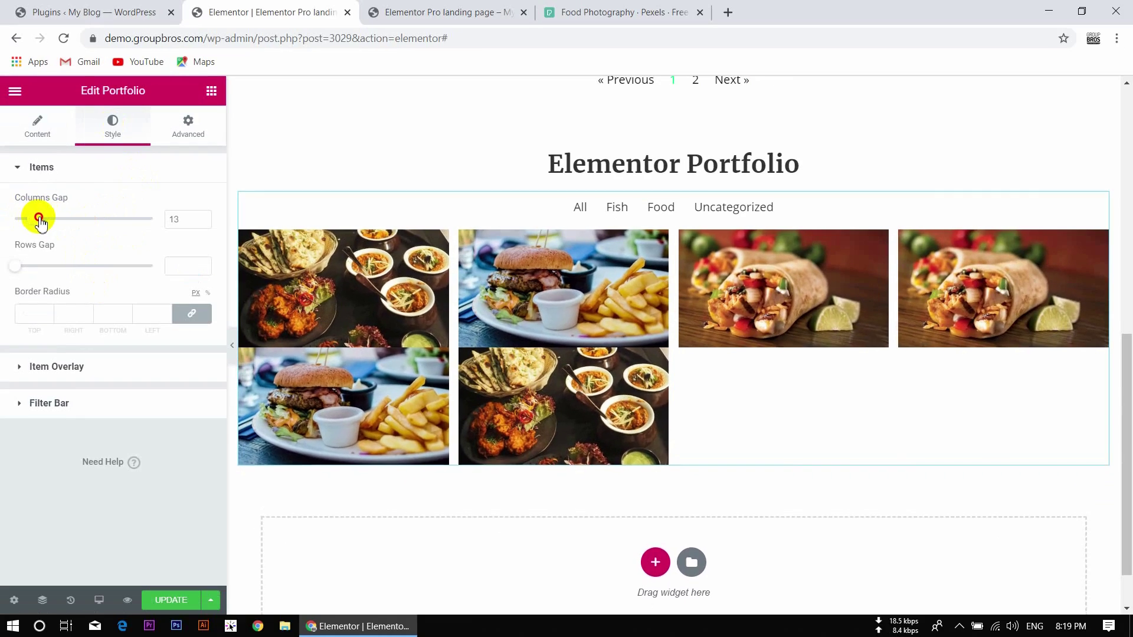
pyautogui.moveTo(40, 220); pyautogui.dragTo(41, 220)
pyautogui.moveTo(19, 269); pyautogui.dragTo(37, 277)
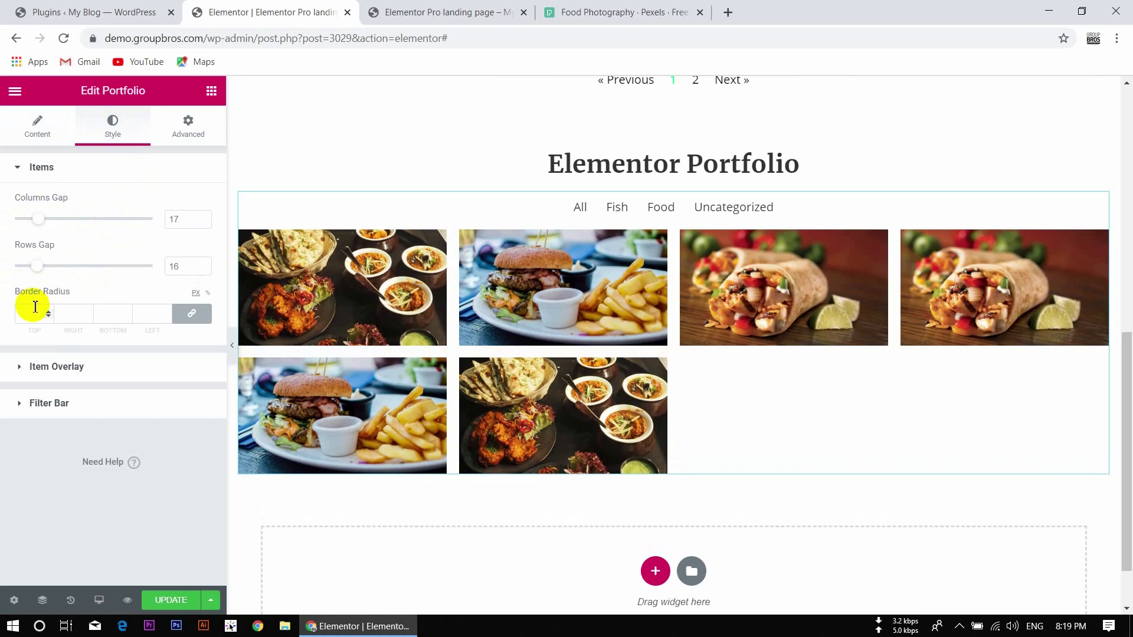
# - Round the portfolio items' corners with a border radius of 5 px on all sides
pyautogui.click(36, 307)
pyautogui.write('50')
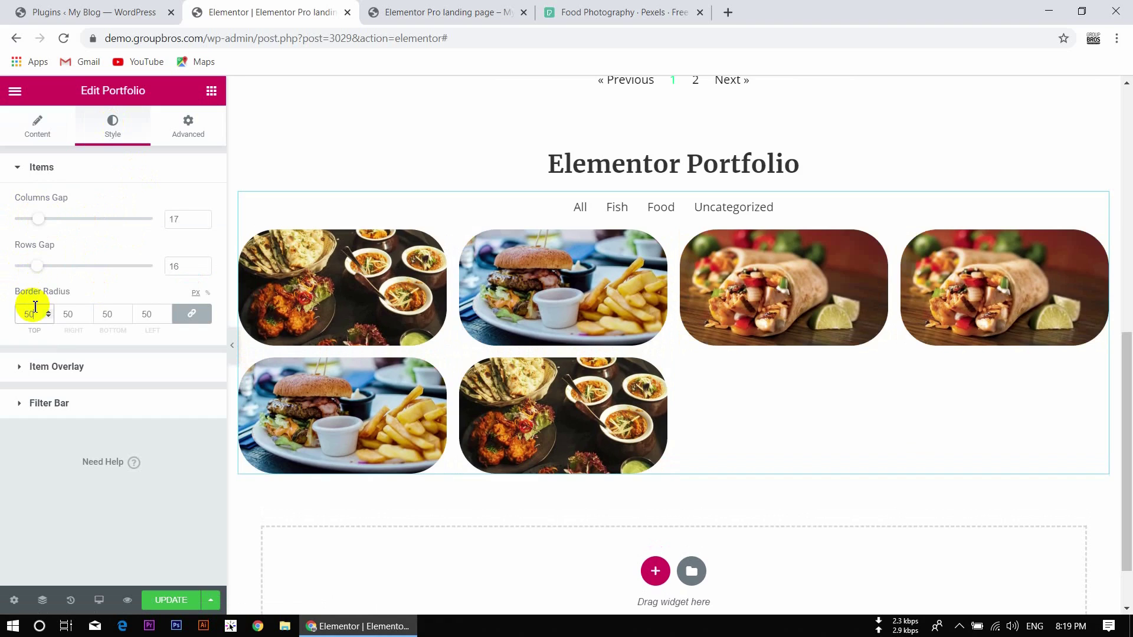
pyautogui.press('BackSpace')
pyautogui.press('BackSpace')
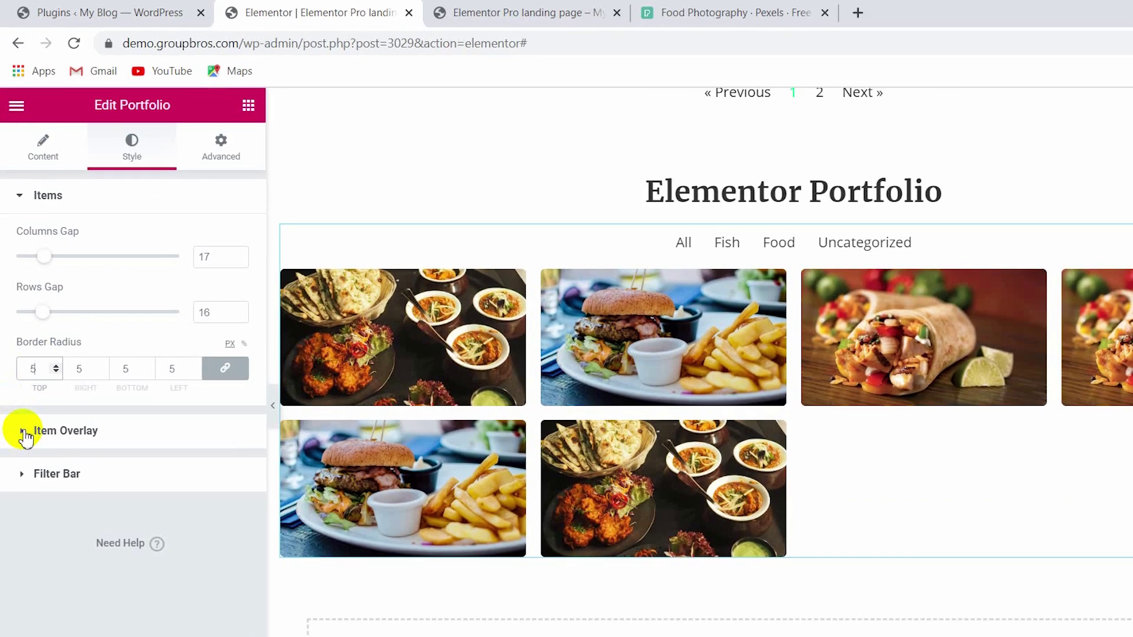
# - Give the portfolio's item overlay a semi-transparent black background color, #000000D1
pyautogui.click(25, 432)
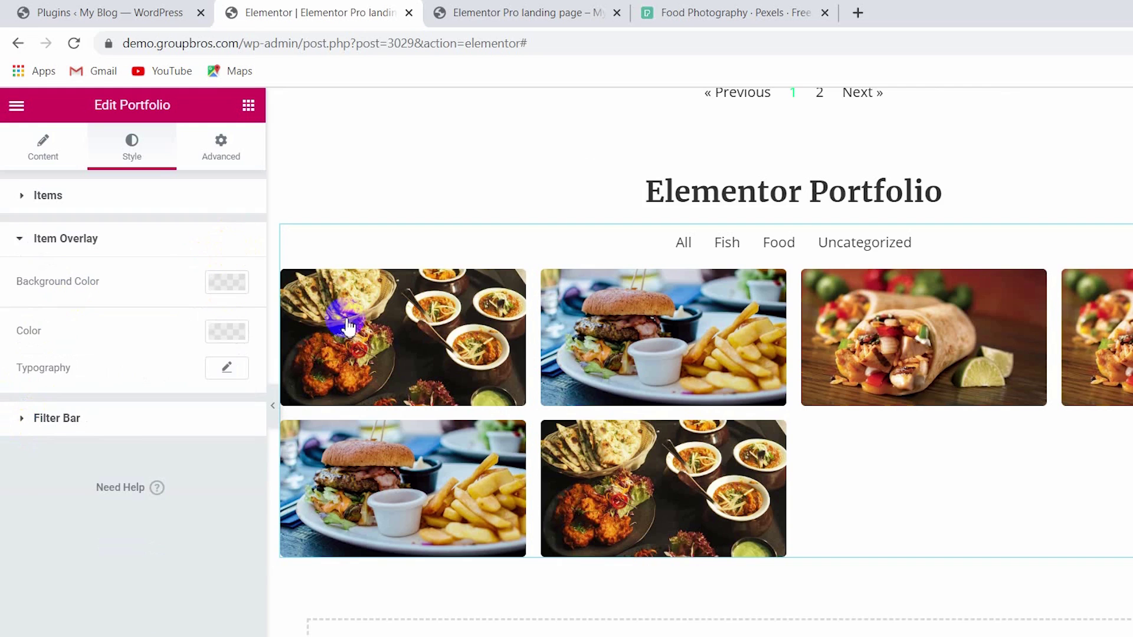
pyautogui.moveTo(407, 337)
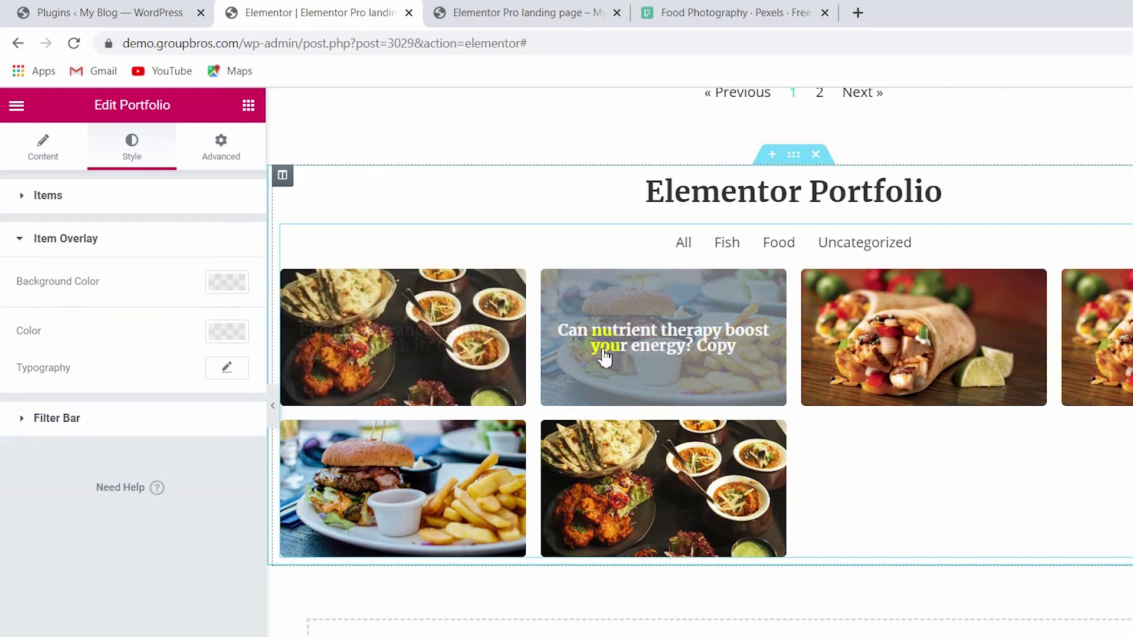
pyautogui.click(231, 286)
pyautogui.moveTo(132, 455); pyautogui.dragTo(8, 531)
pyautogui.moveTo(398, 381)
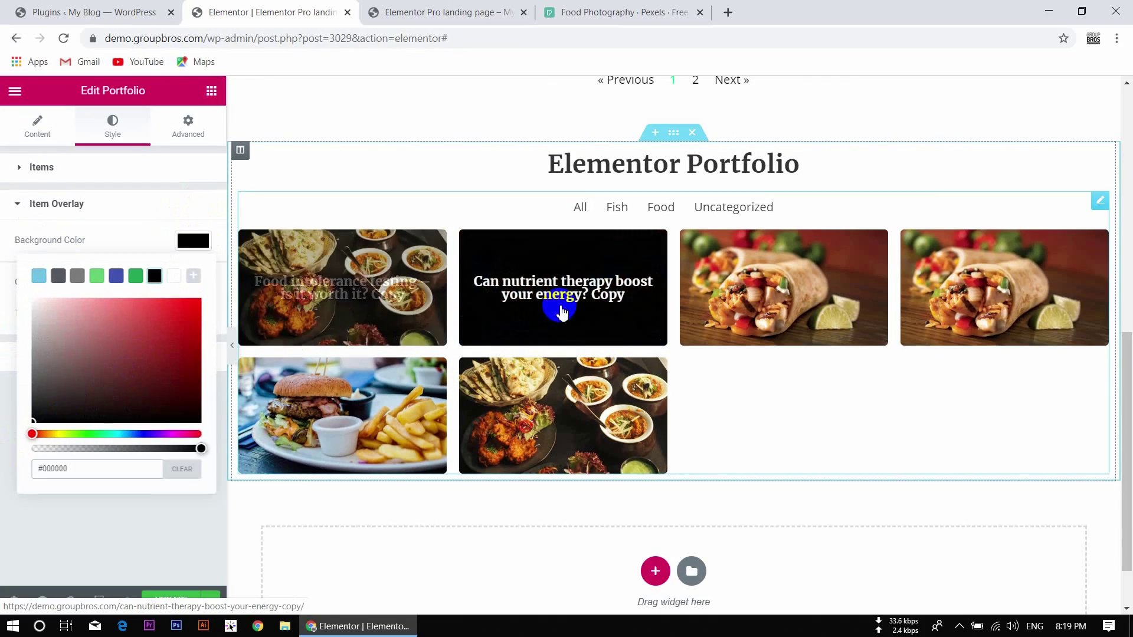
pyautogui.moveTo(201, 449); pyautogui.dragTo(134, 462)
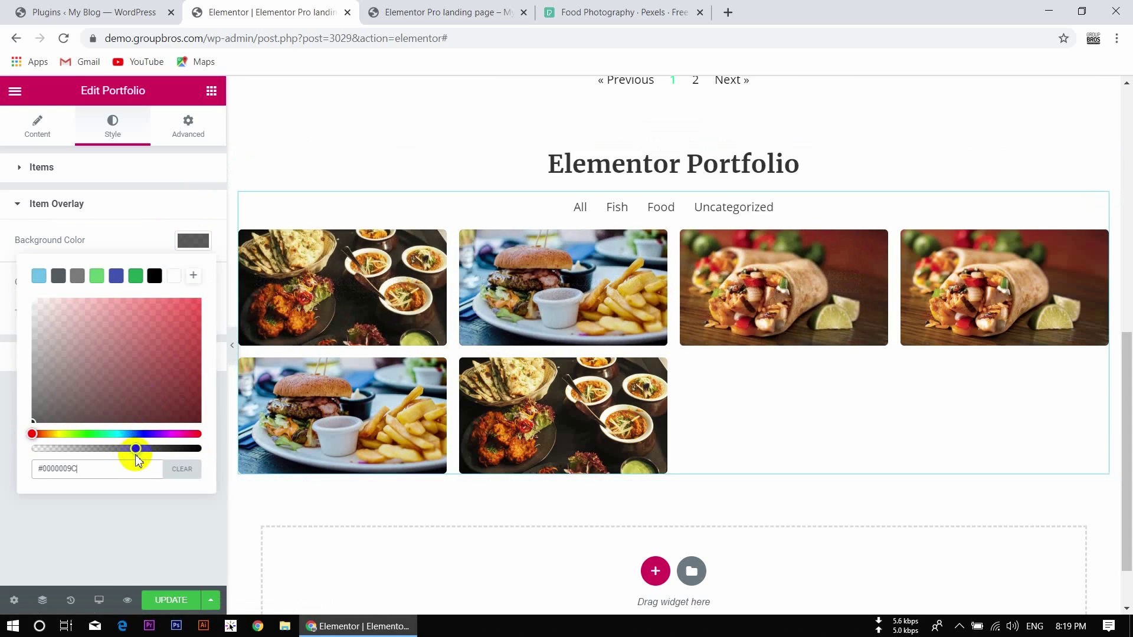
pyautogui.moveTo(138, 448); pyautogui.dragTo(171, 448)
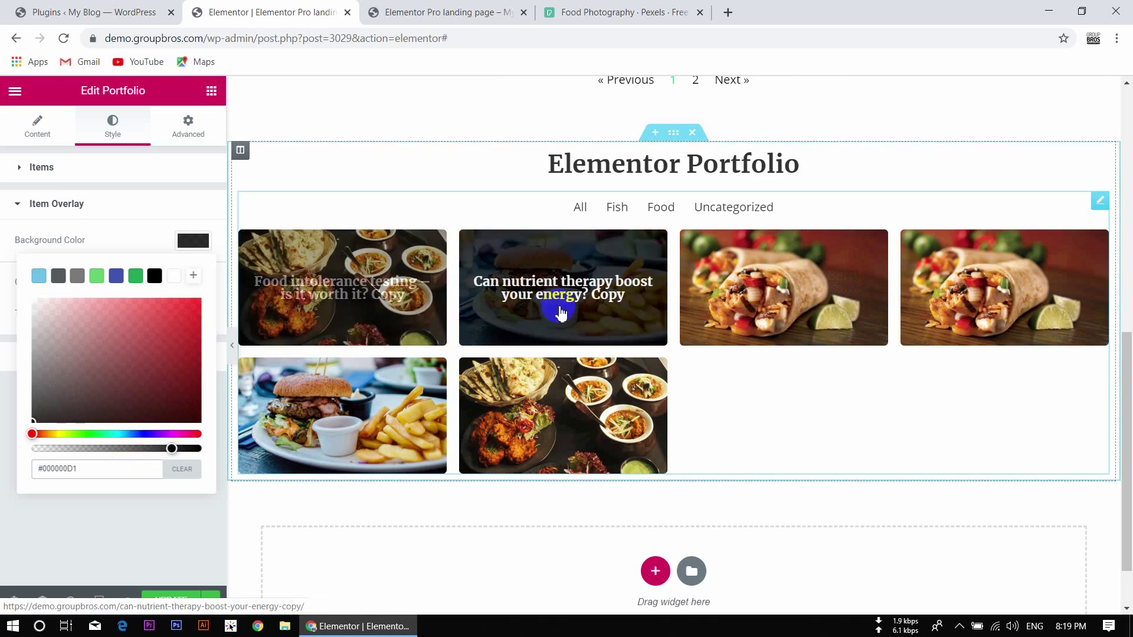
pyautogui.click(190, 243)
pyautogui.click(191, 284)
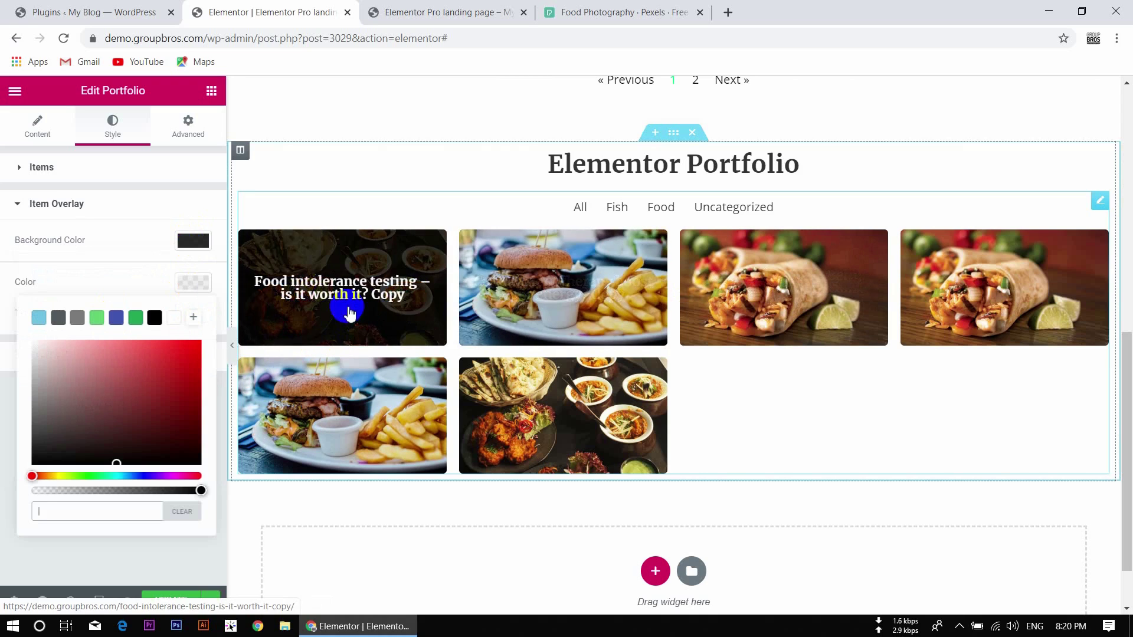
pyautogui.click(200, 286)
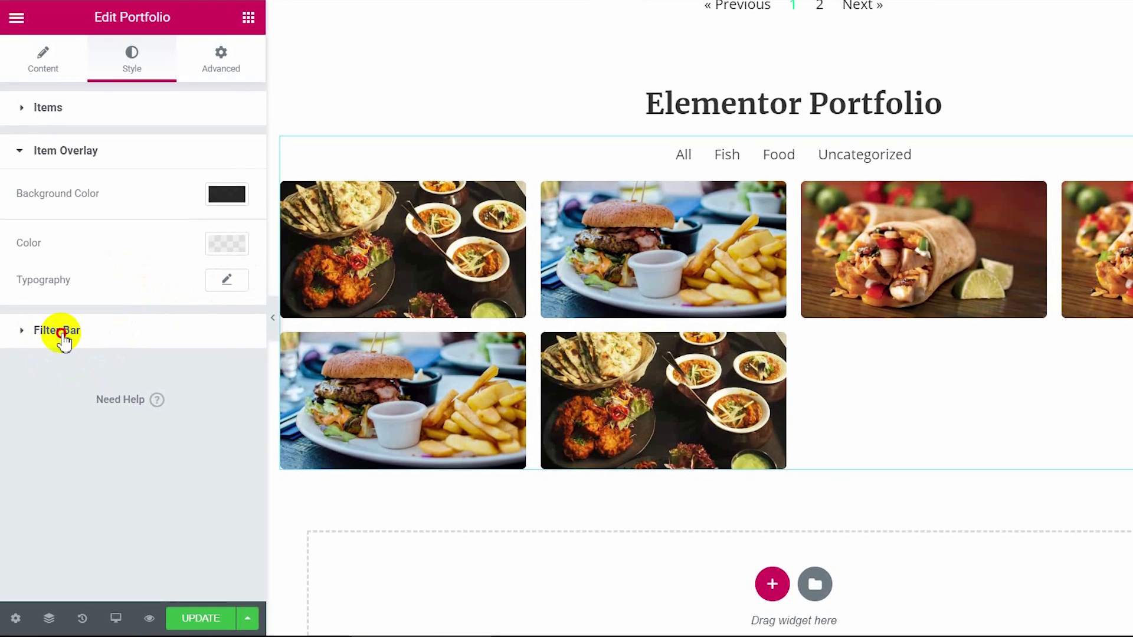
# - Set the filter bar's active color to red, #FF0000
pyautogui.click(39, 358)
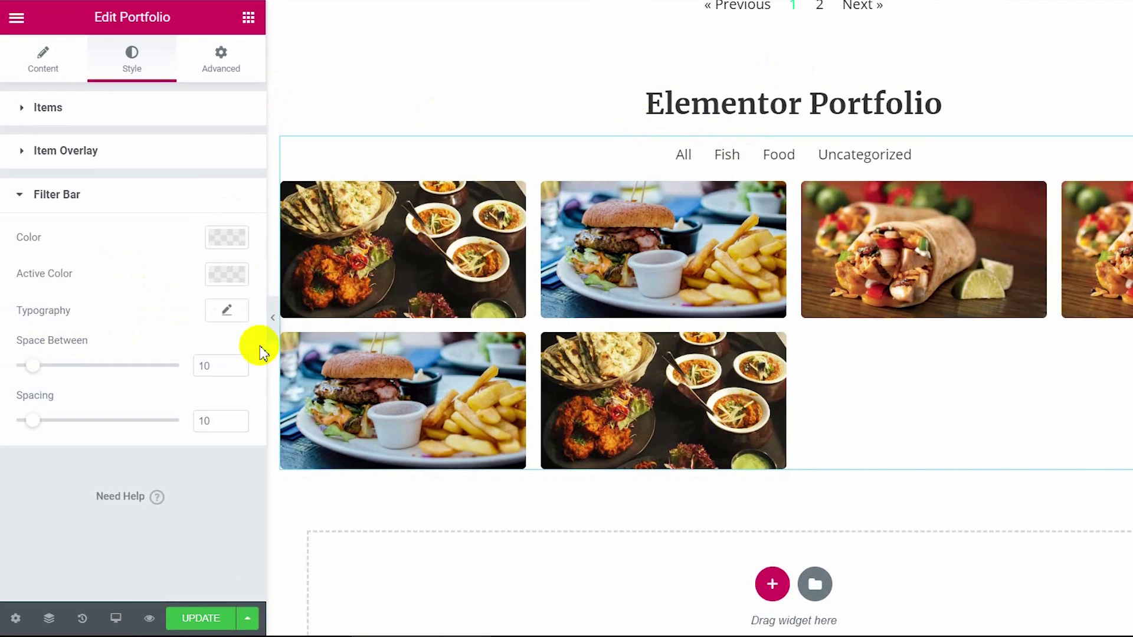
pyautogui.click(230, 240)
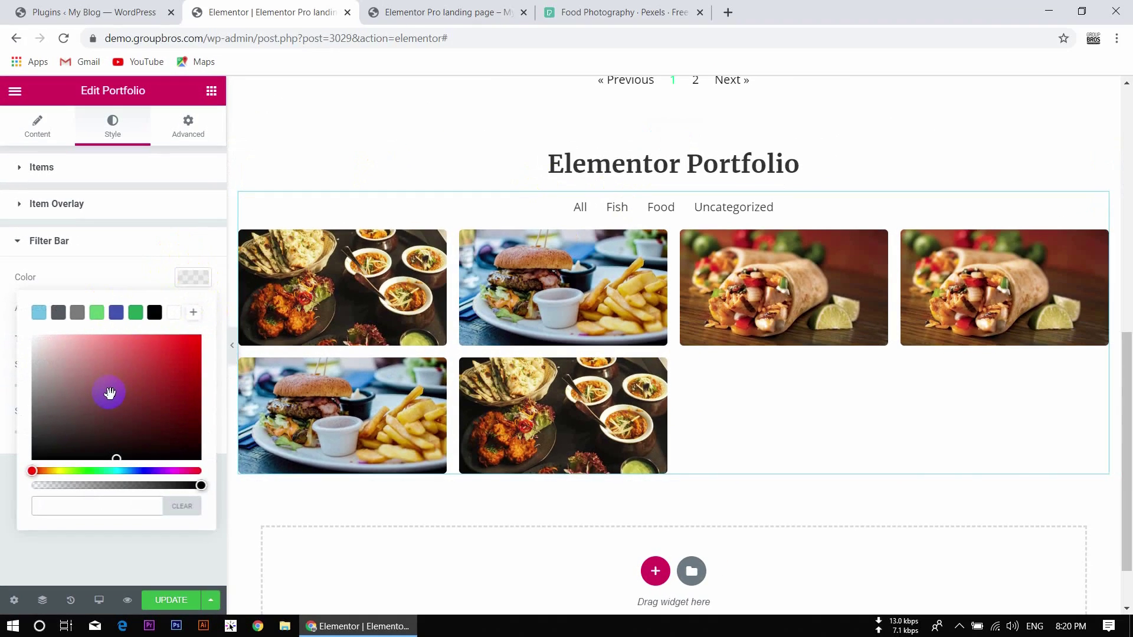
pyautogui.click(196, 279)
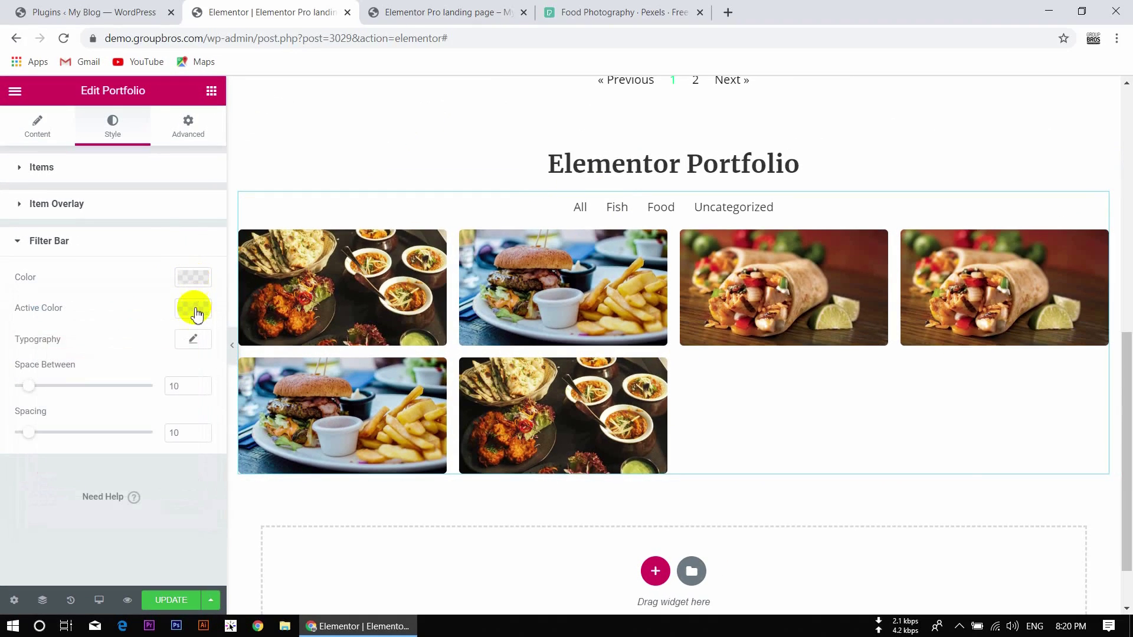
pyautogui.click(196, 312)
pyautogui.moveTo(139, 396); pyautogui.dragTo(204, 369)
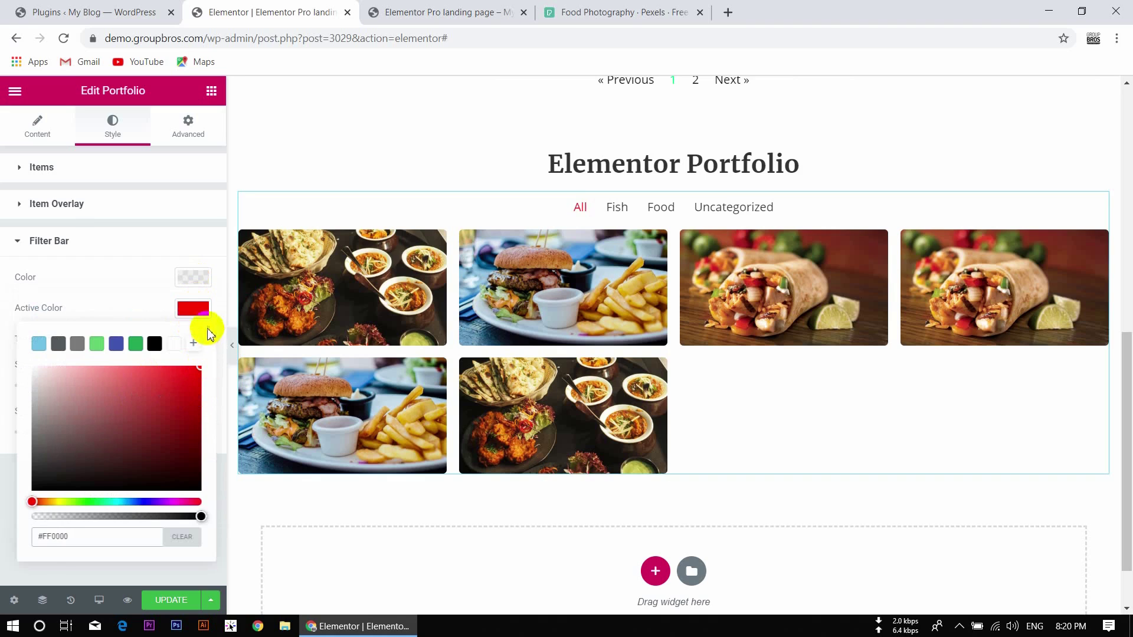
pyautogui.click(195, 311)
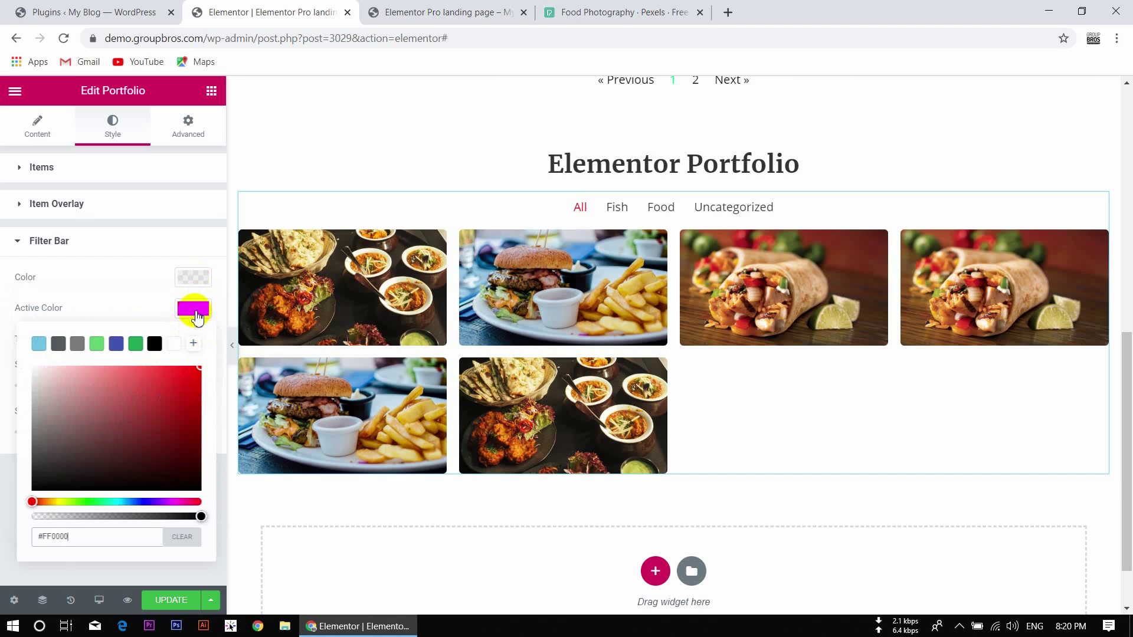
# - Preview the portfolio under the Fish, Food and Uncategorized filters, and return to All
pyautogui.click(618, 209)
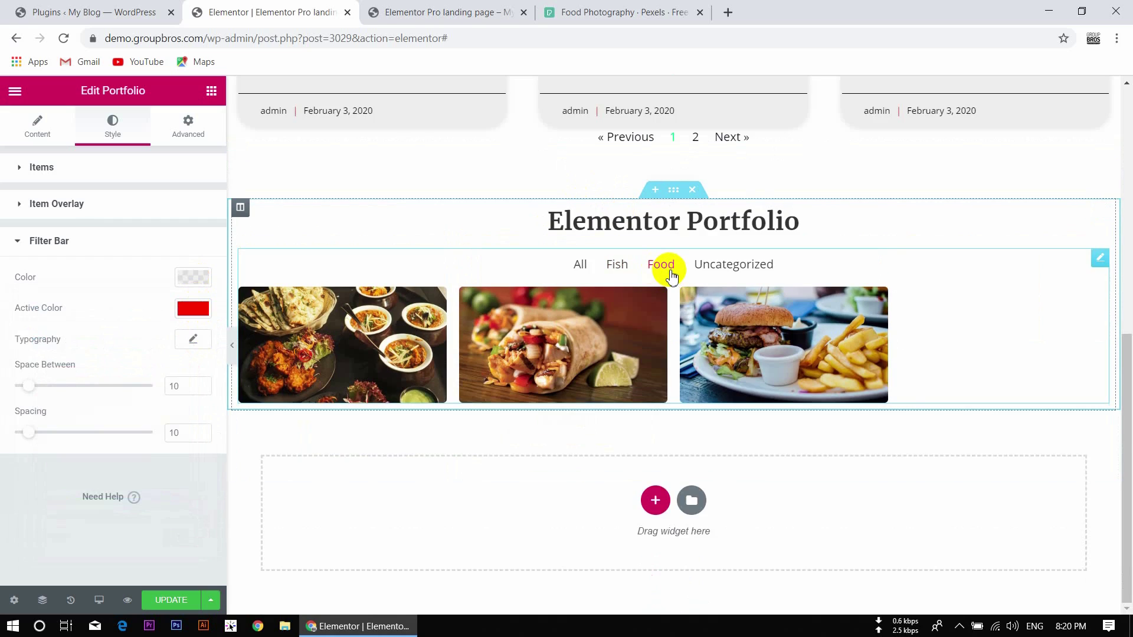
pyautogui.click(722, 266)
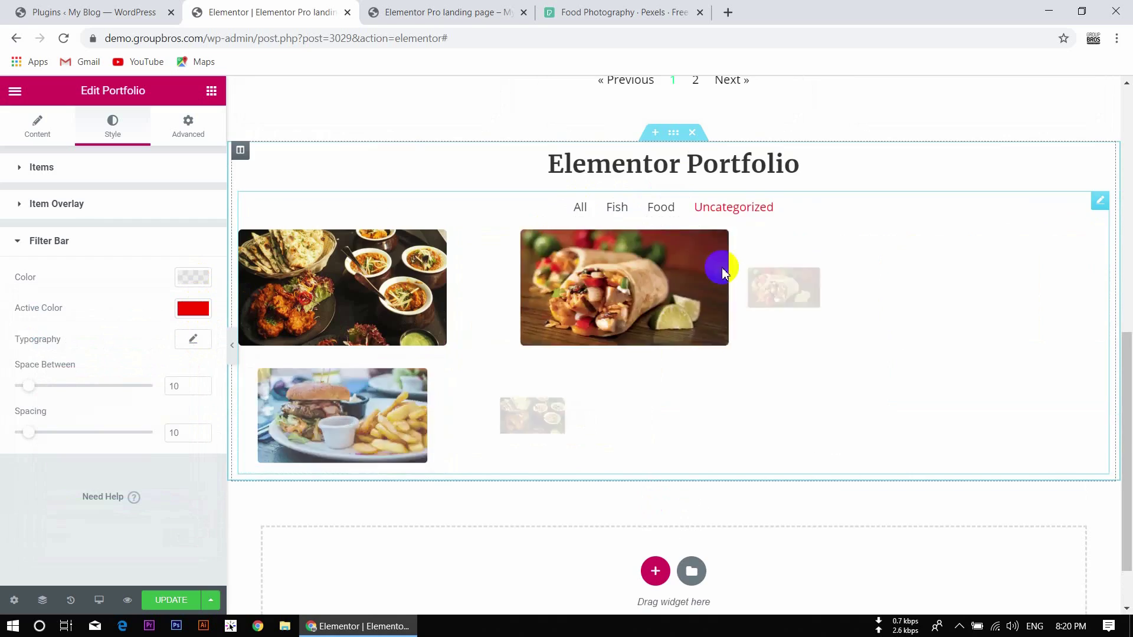
pyautogui.click(583, 220)
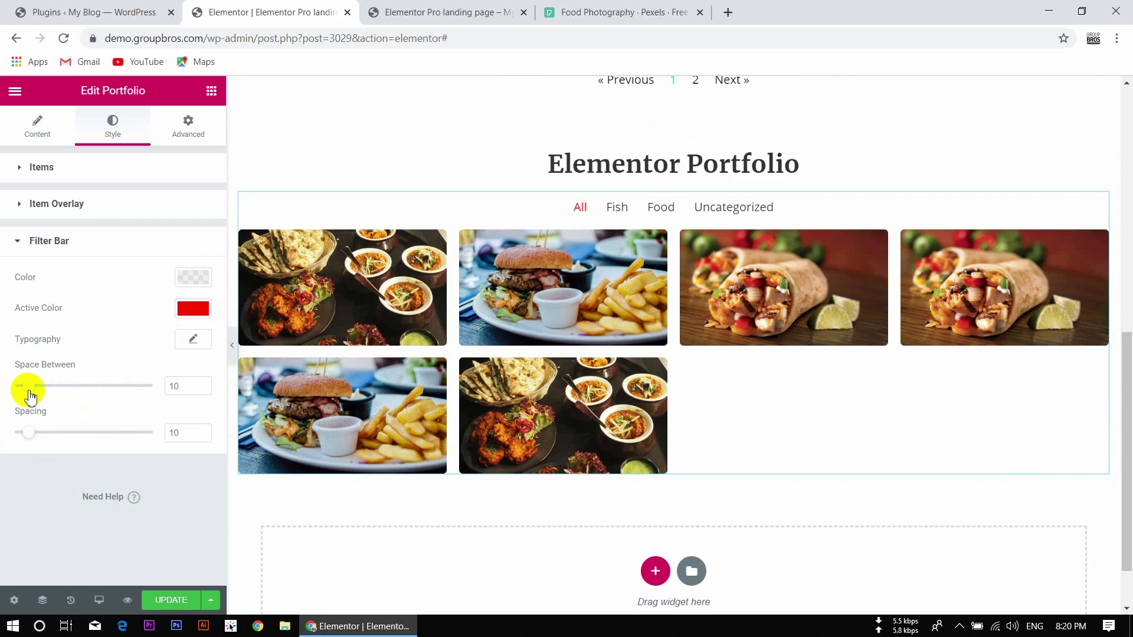
# - Set the filter bar's space between to 29 and its spacing to 24
pyautogui.moveTo(27, 391); pyautogui.dragTo(56, 369)
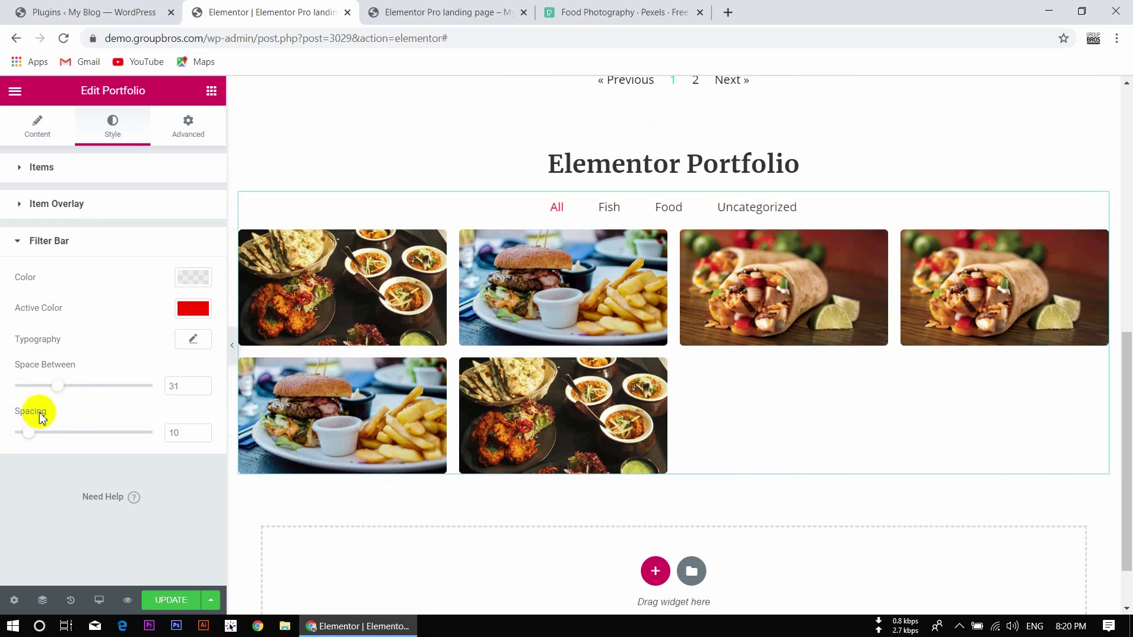
pyautogui.moveTo(31, 433); pyautogui.dragTo(48, 405)
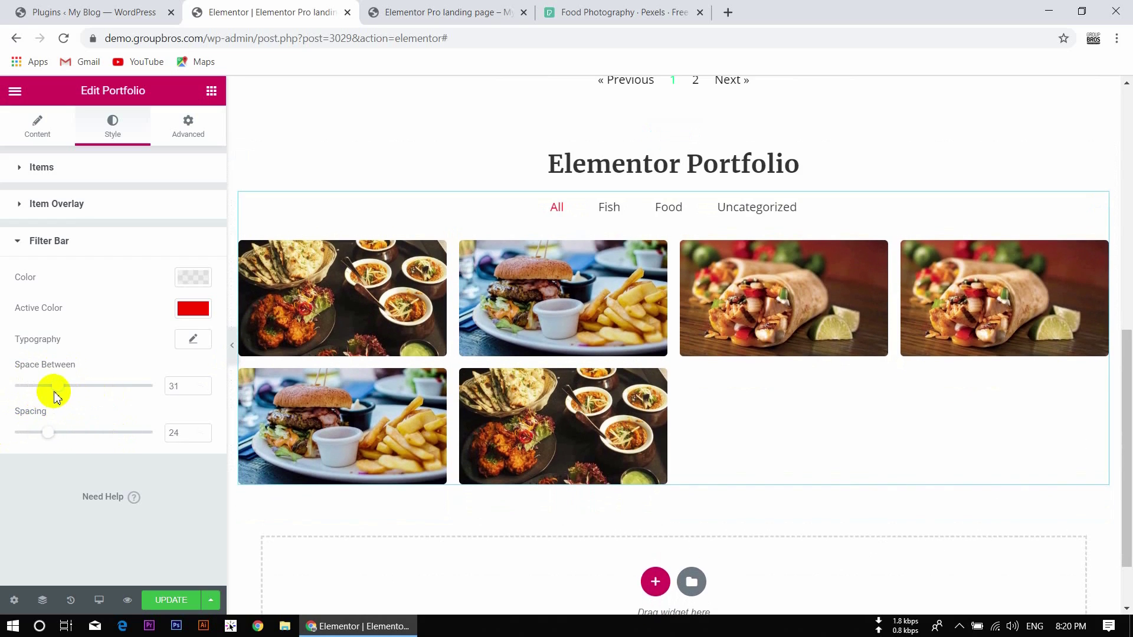
pyautogui.moveTo(56, 391)
pyautogui.mouseDown()
pyautogui.moveTo(69, 387)
pyautogui.moveTo(54, 386)
pyautogui.mouseUp()
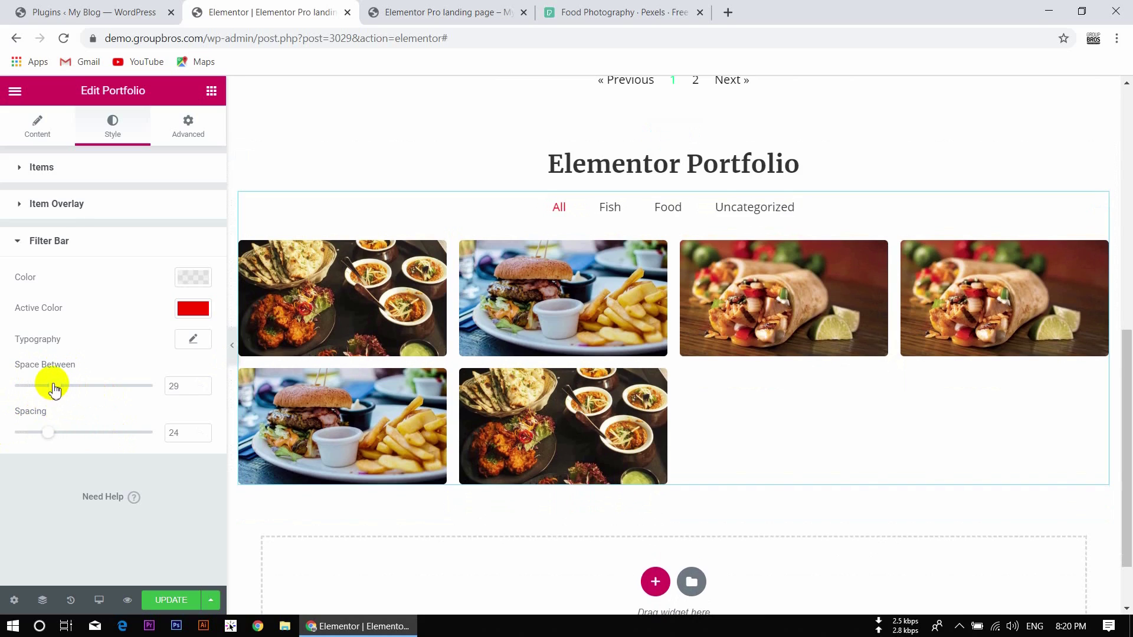
# - Review the portfolio's advanced settings, from margin and padding through custom CSS
pyautogui.click(196, 138)
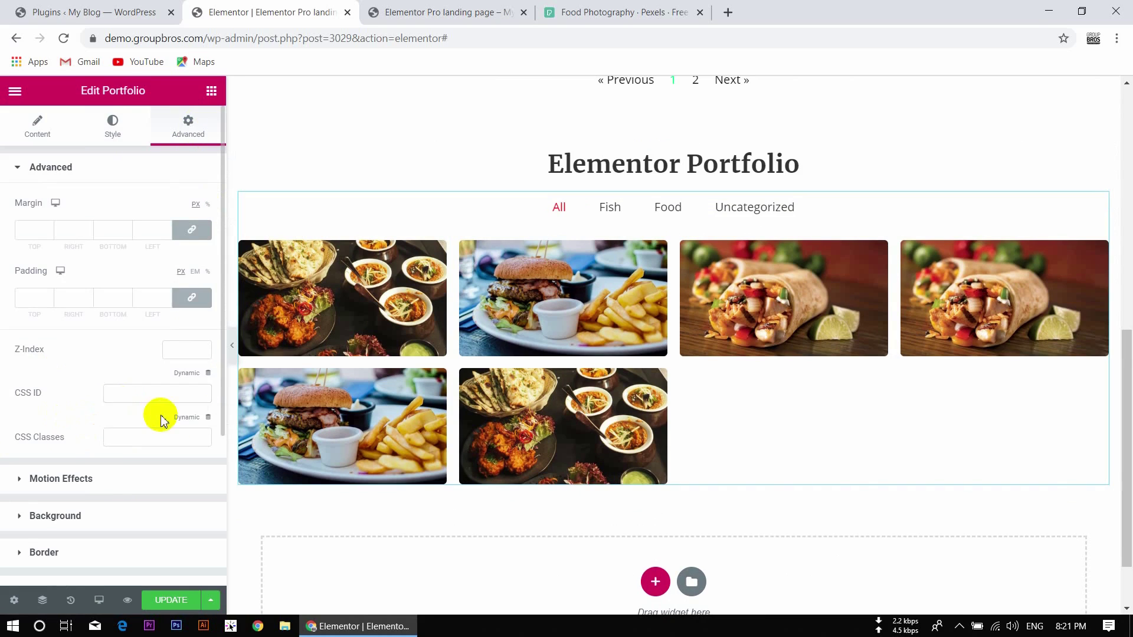
pyautogui.scroll(-1, 162, 419)
pyautogui.scroll(-1, 163, 420)
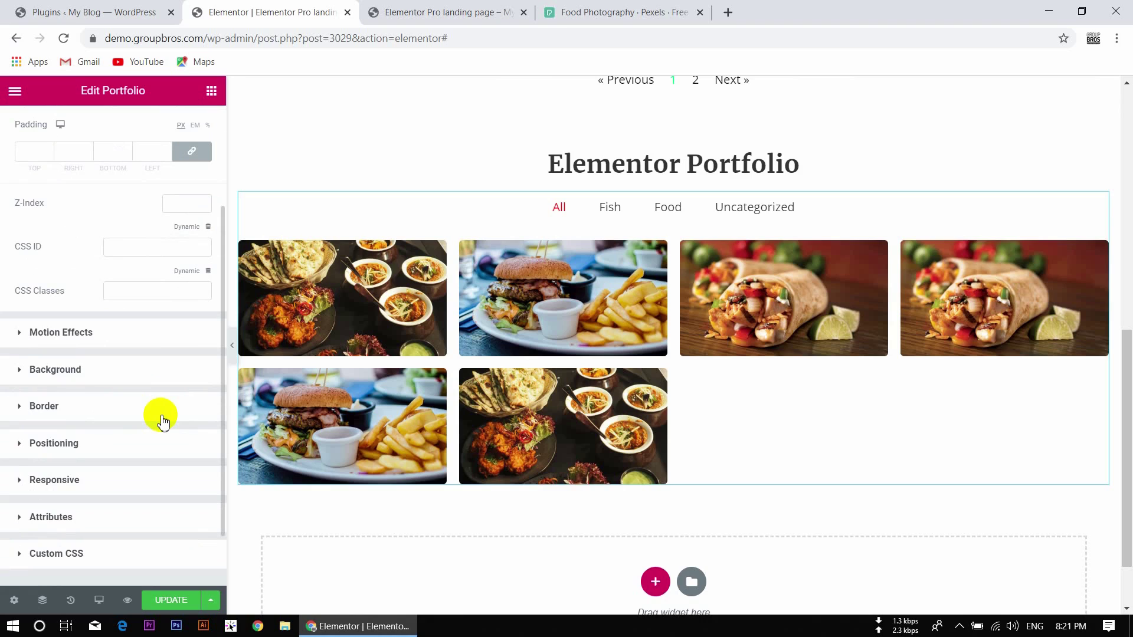
pyautogui.scroll(3, 125, 368)
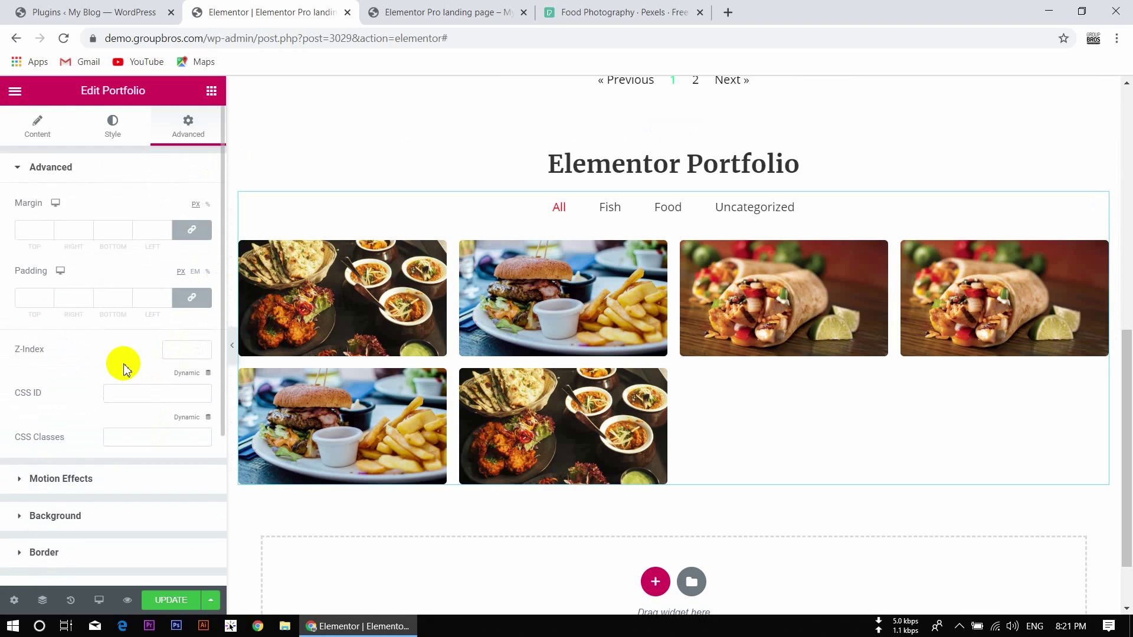